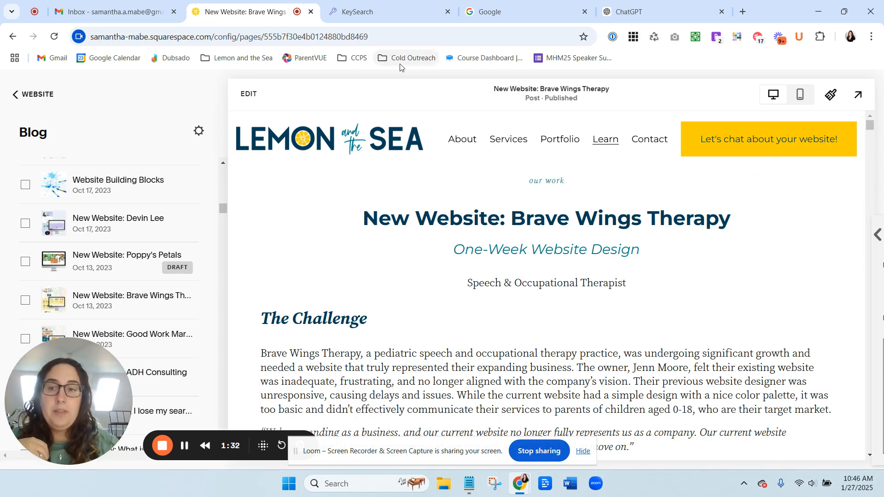
Run a KeySearch keyword search for "occupational therapy website".
click(400, 12)
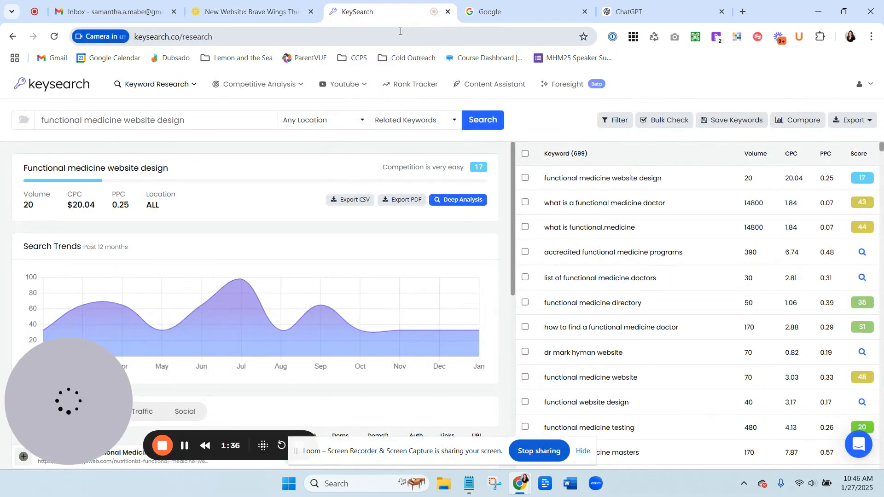
triple_click(183, 121)
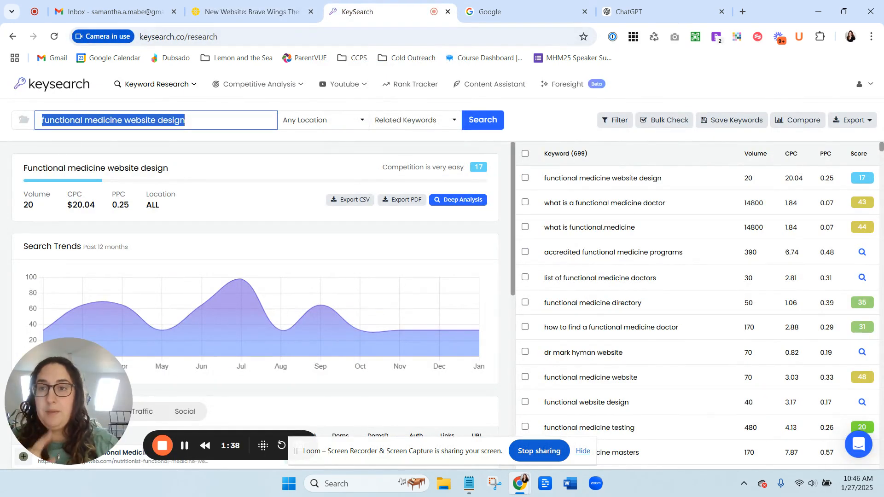
text(occu)
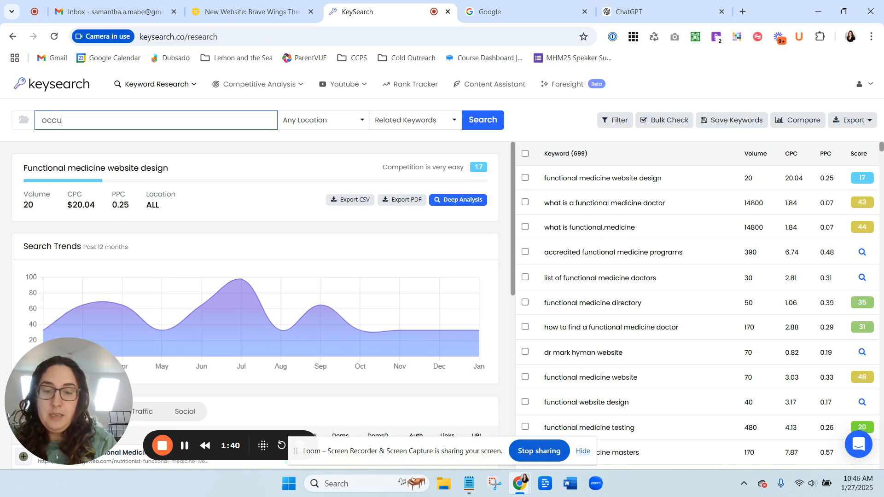
text(pational )
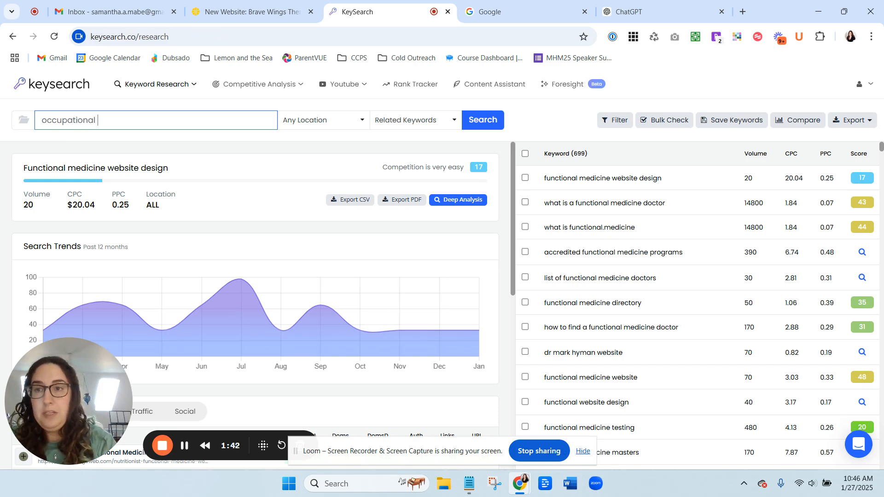
text(thera)
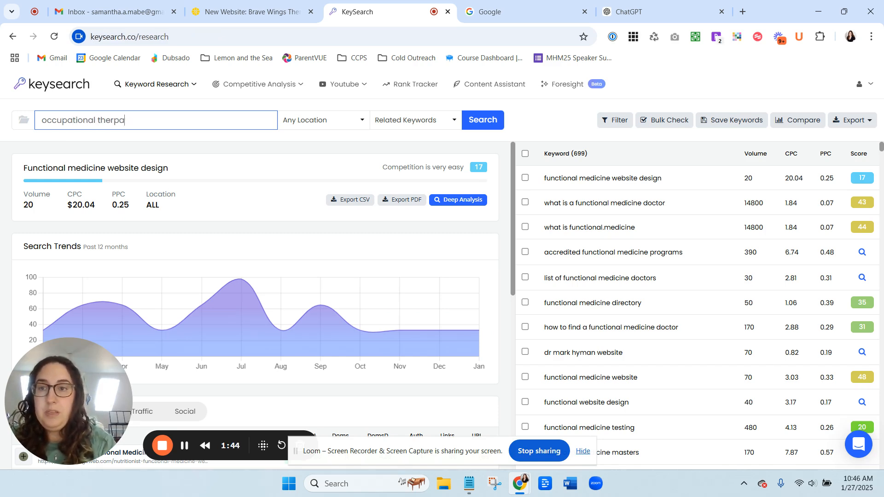
text(py website)
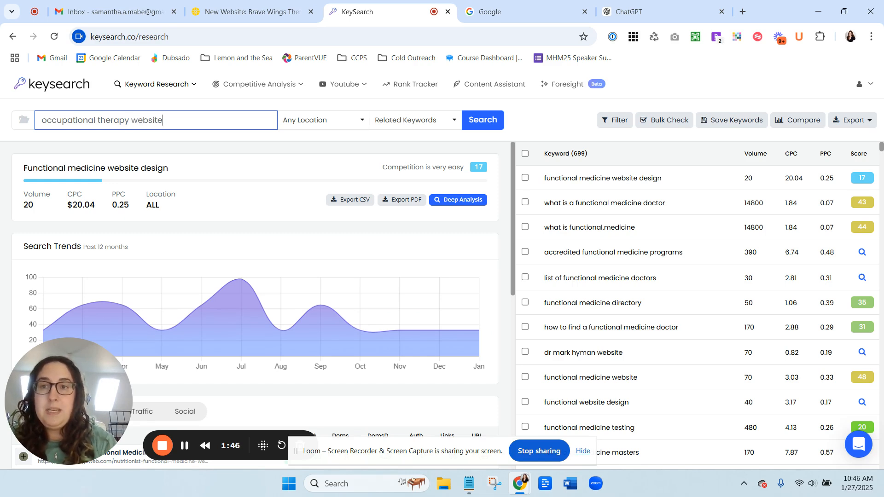
key(Return)
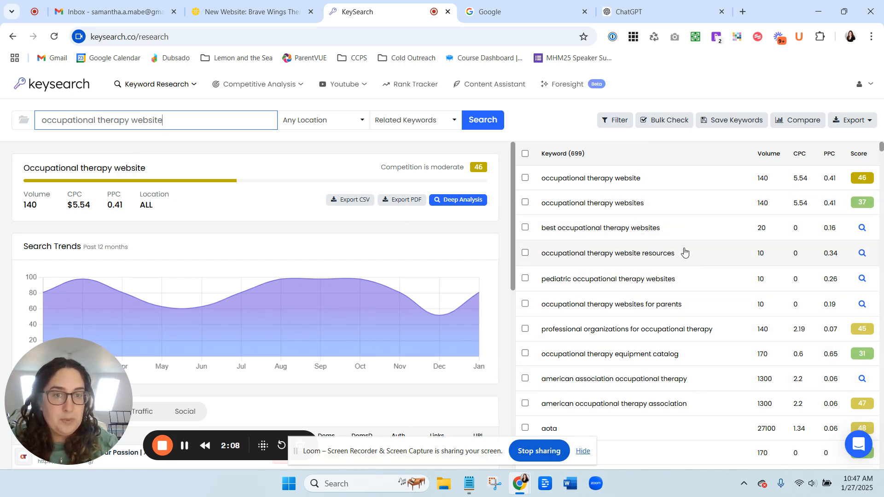
Copy the keywords from "occupational therapy website" down to "pediatric occupational therapy websites" in the results list.
drag(657, 179, 538, 183)
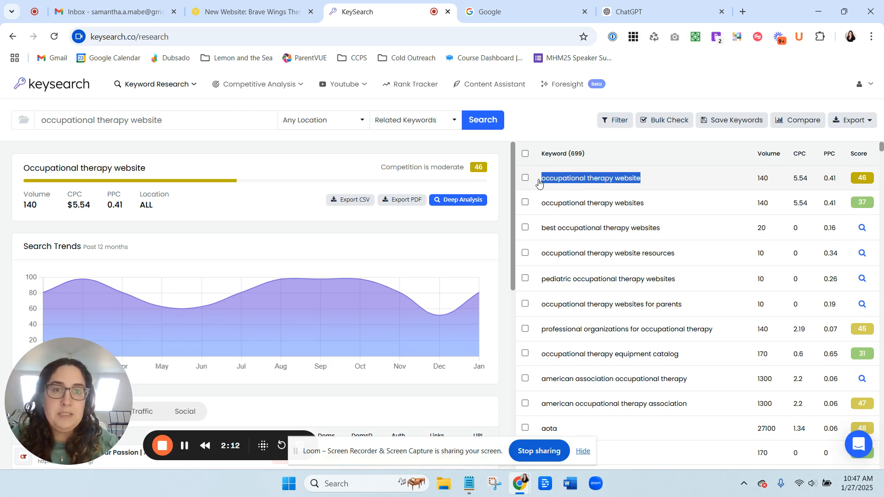
key(alt+Tab)
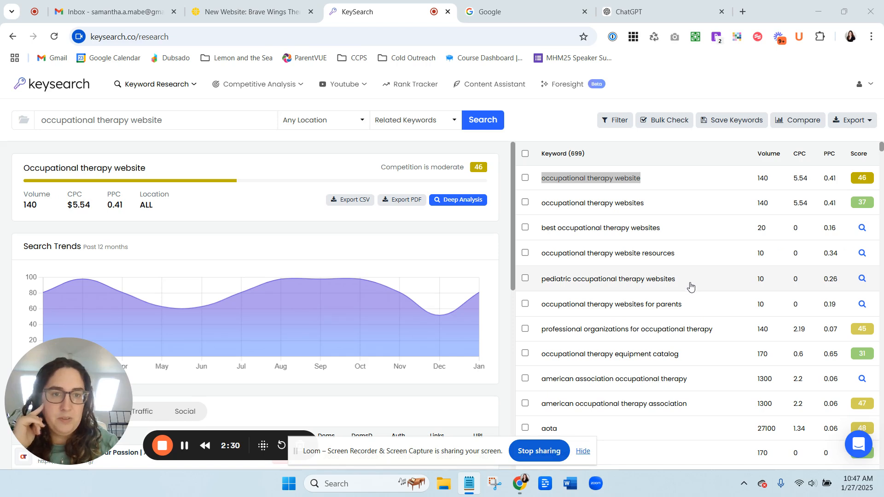
drag(690, 284, 377, 273)
key(alt+Tab)
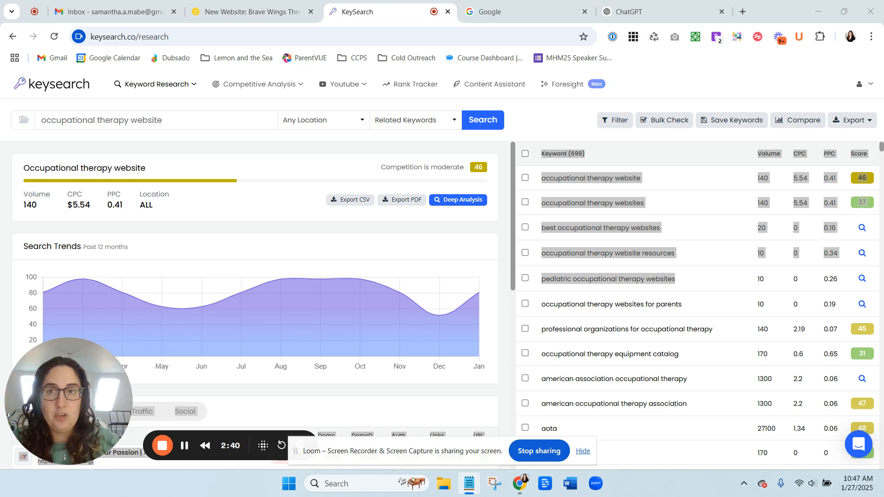
Extend the search term to "occupational therapy website design" and run the search.
click(183, 121)
triple_click(183, 121)
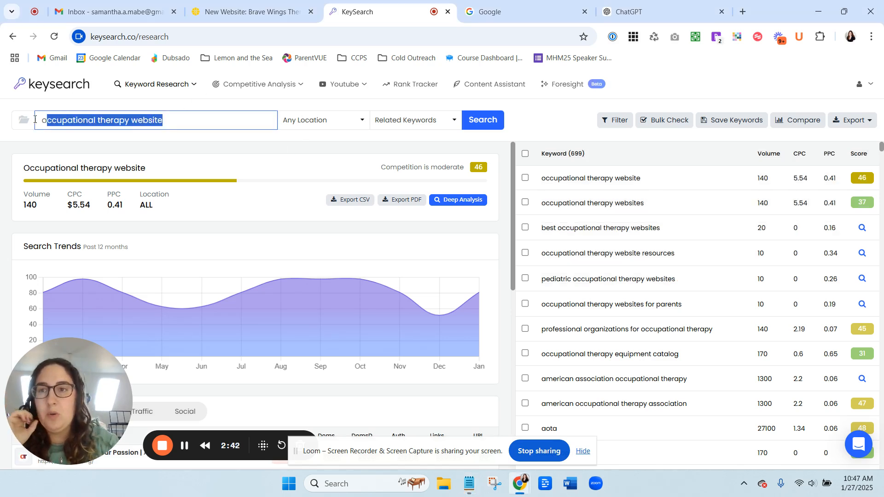
click(188, 125)
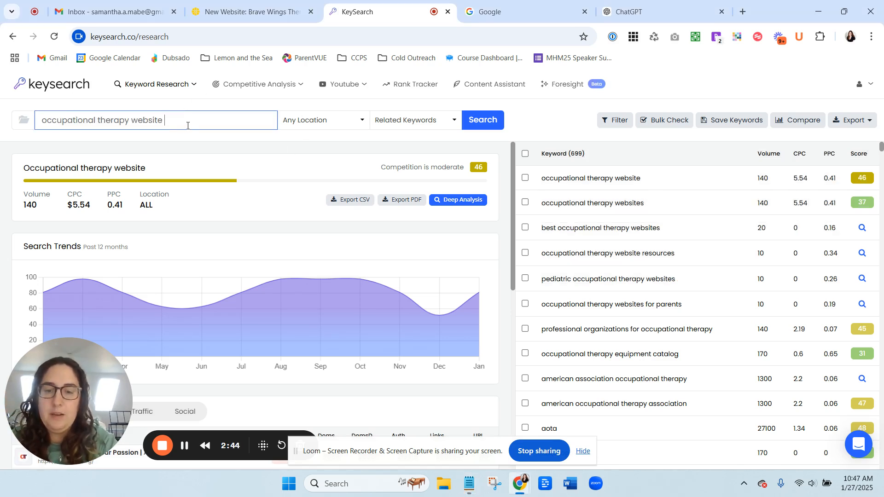
text(design)
key(Return)
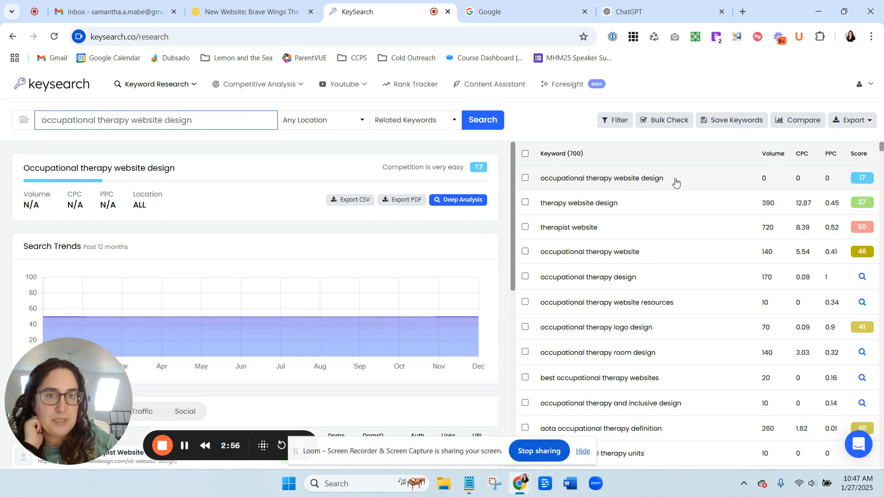
Browse the related keyword list, highlighting "occupational therapy design" and scrolling through the results.
click(660, 257)
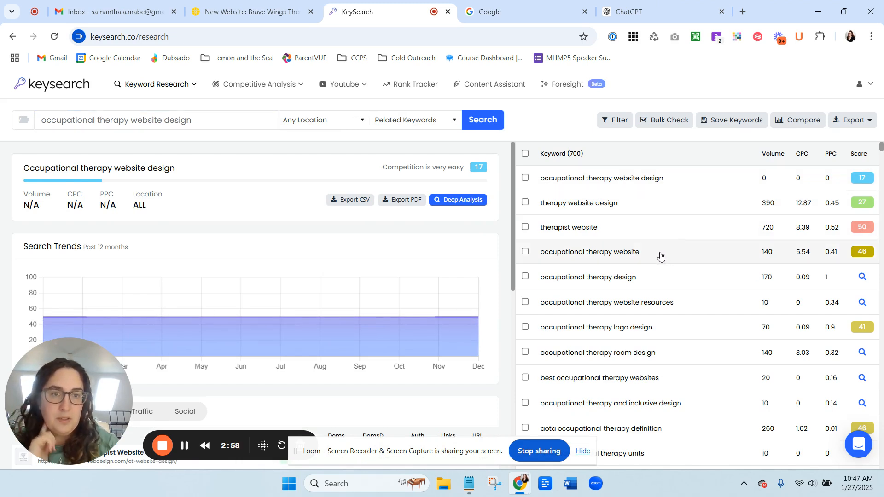
drag(690, 255, 665, 286)
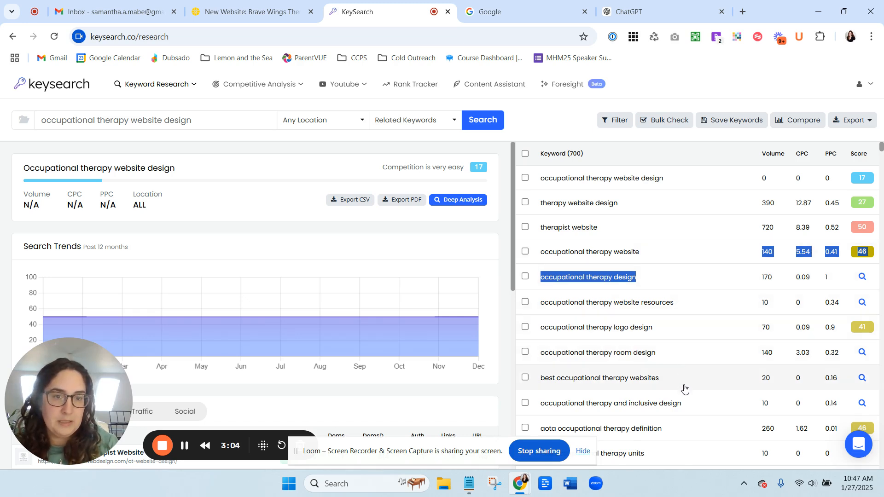
scroll(684, 388, down, 1)
scroll(682, 372, down, 2)
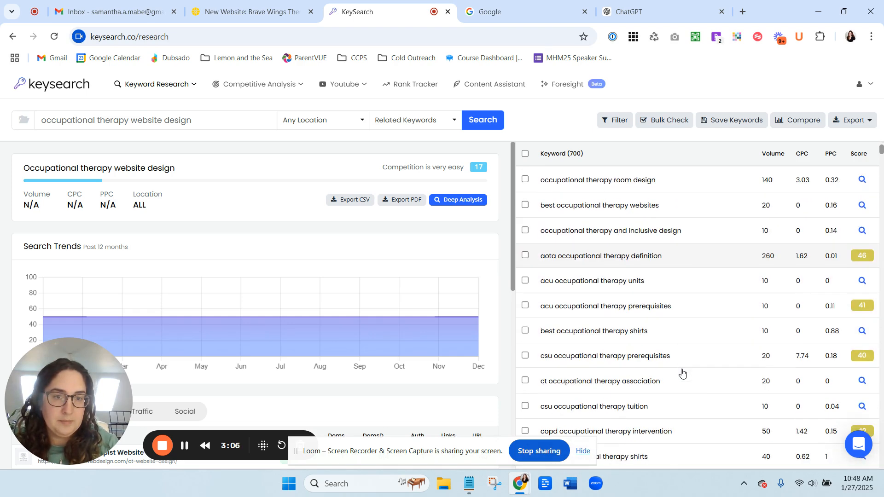
scroll(681, 366, up, 3)
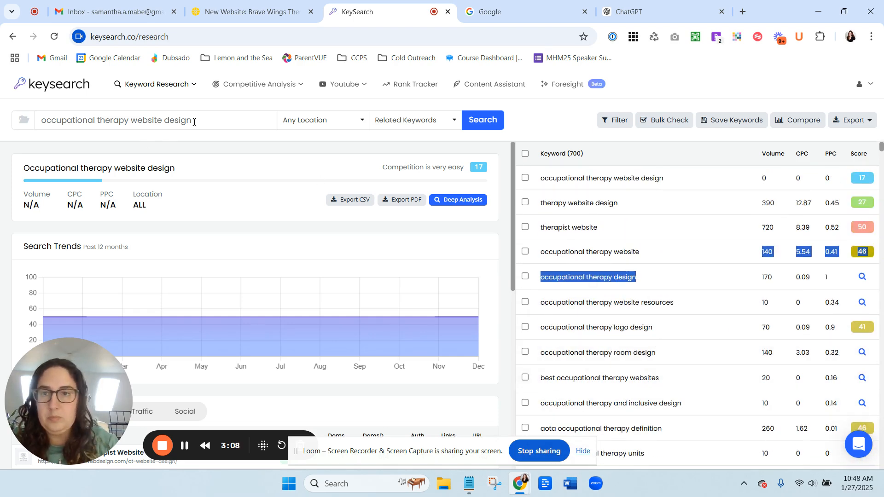
Replace the search term with "local seo" and run the search.
click(214, 118)
drag(213, 118, 4, 123)
text(loca)
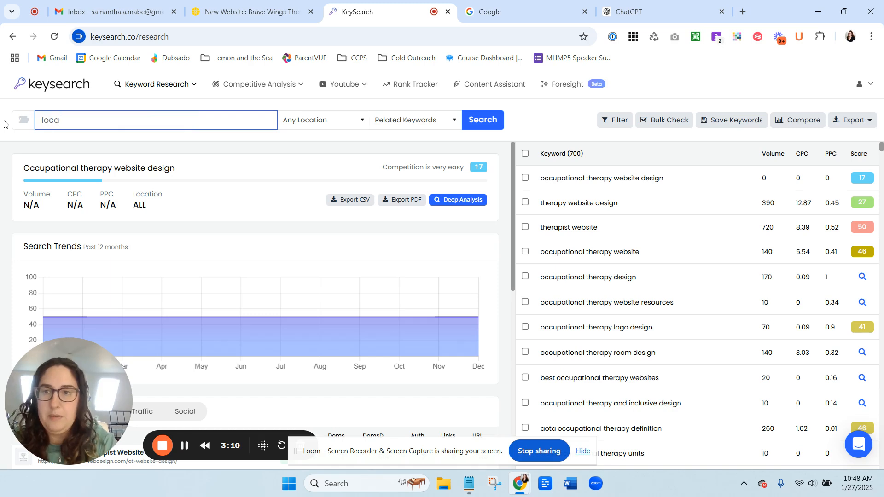
text(l seo)
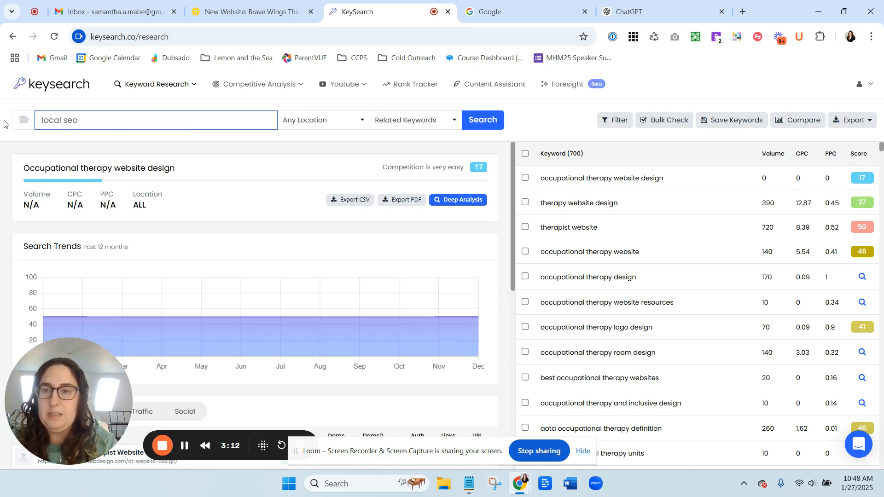
key(Return)
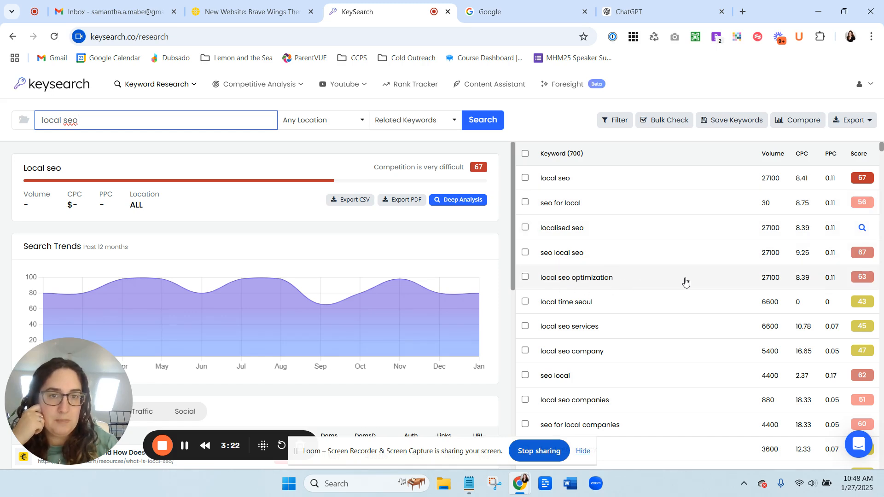
Search for "improve local seo" and copy that keyword from the results list.
click(42, 120)
text(Improve)
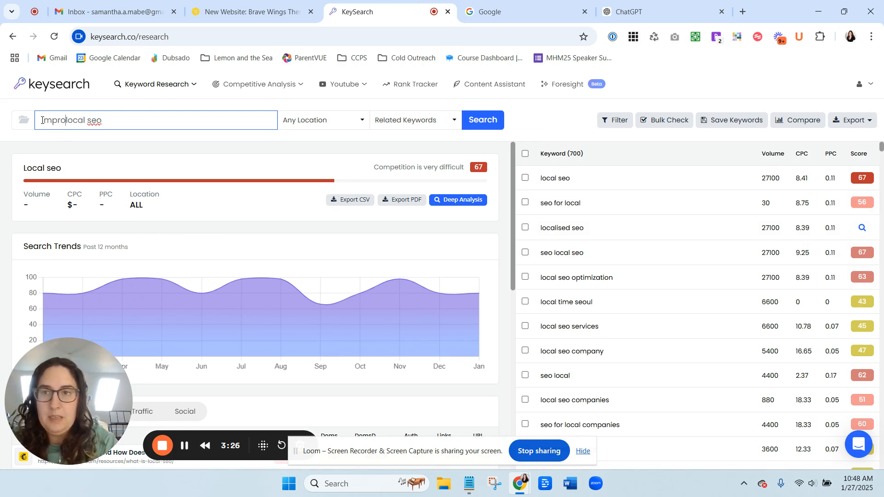
key(Return)
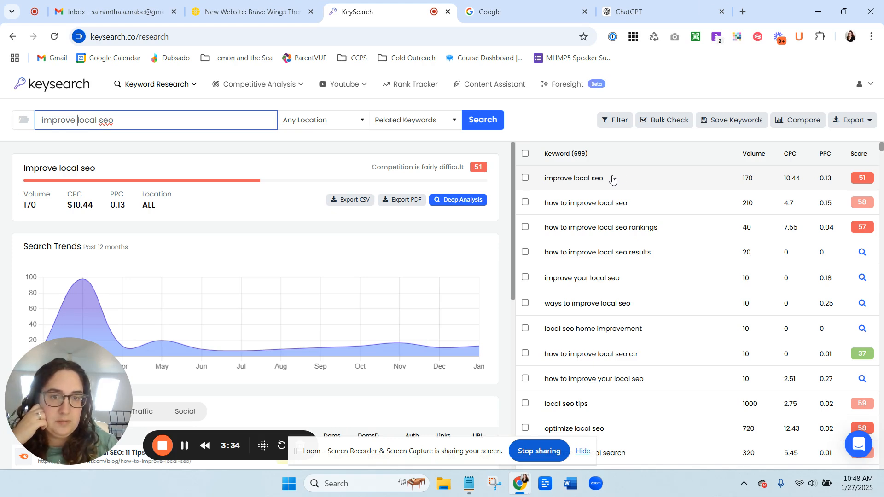
drag(603, 178, 524, 194)
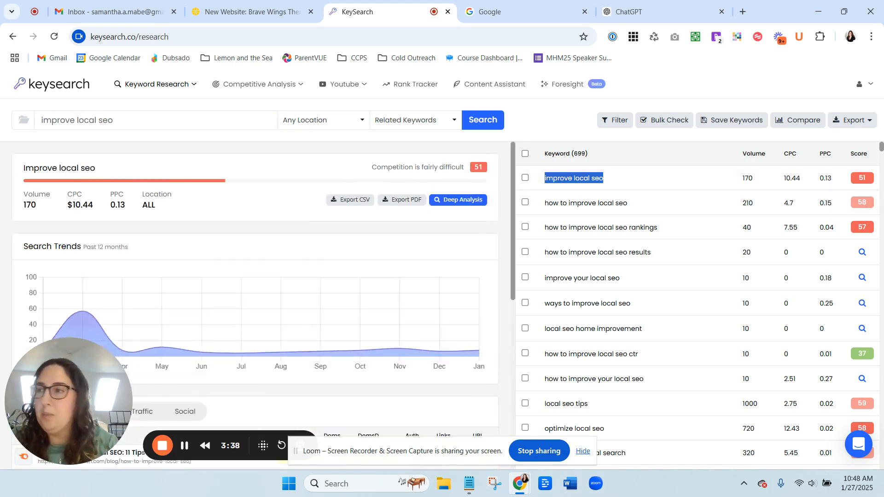
key(alt+Tab)
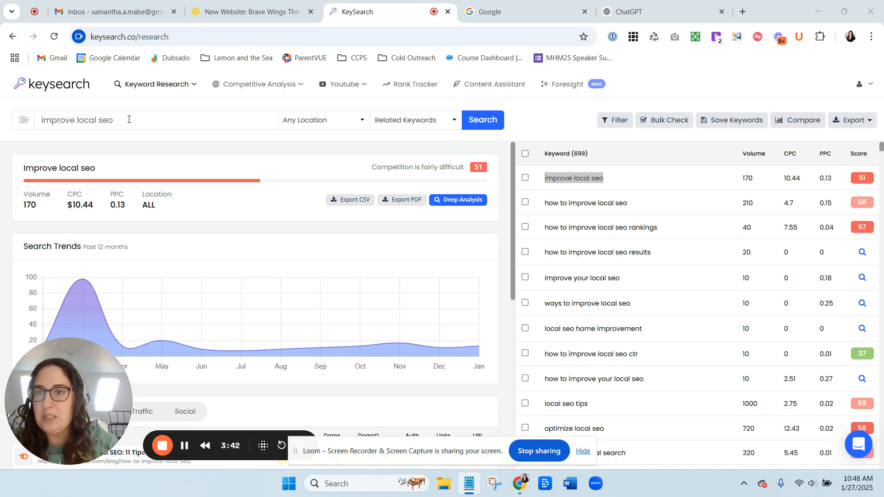
Replace the search term with "how to show up on google business" and run the search.
drag(128, 119, 27, 124)
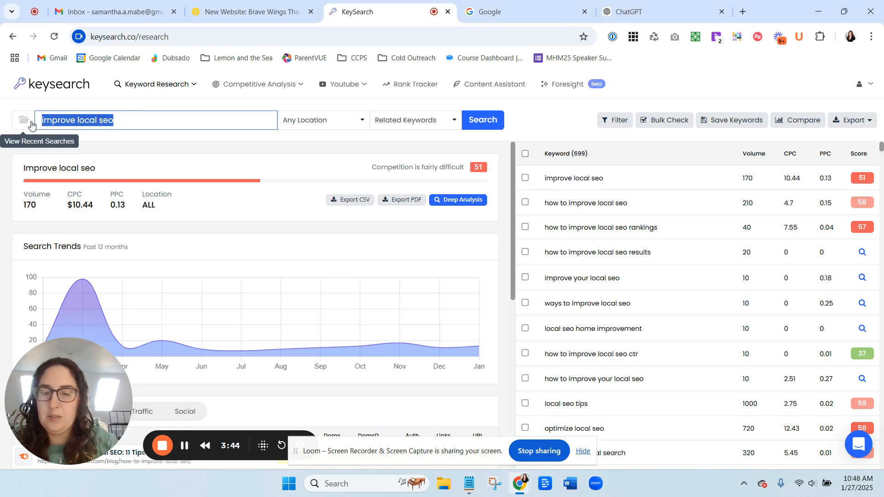
text(how to show up)
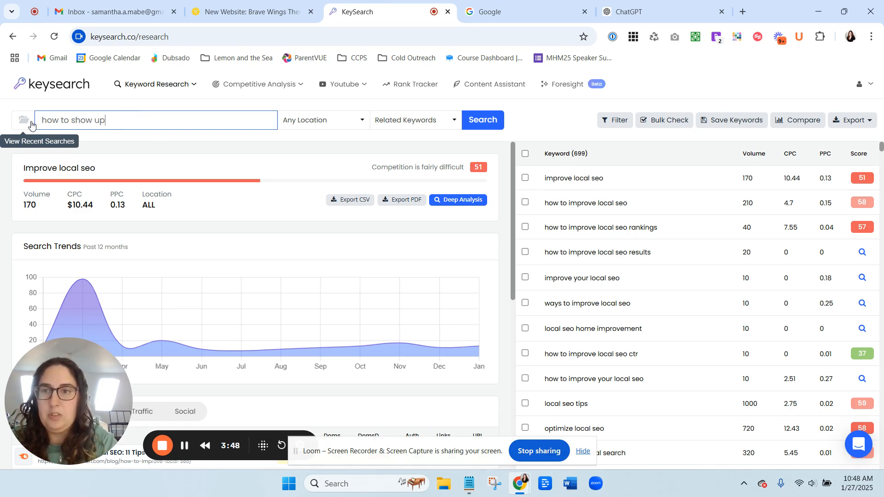
text( on google)
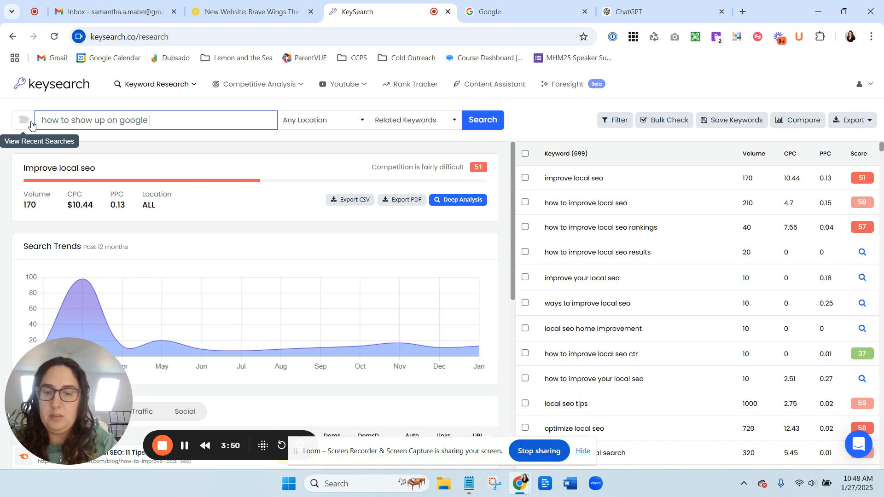
text( business)
key(Return)
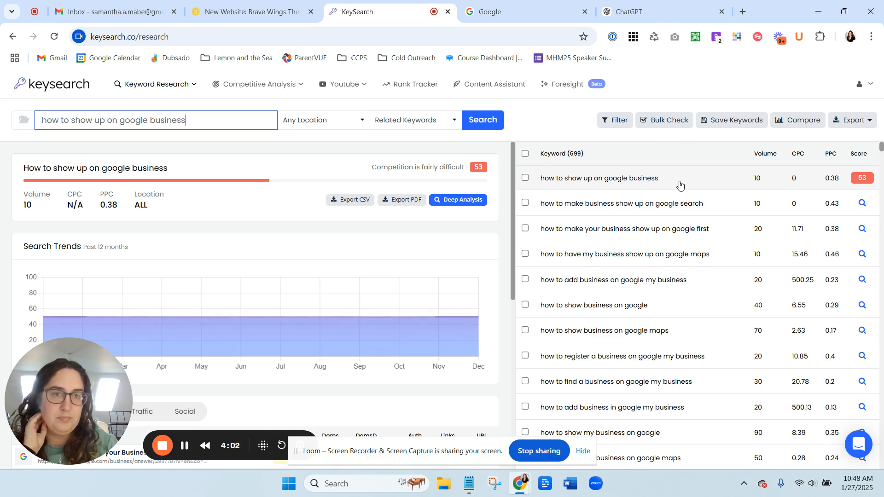
Copy the keywords "how to show up on google business" and "how to show business on google maps" from the results.
drag(680, 184, 540, 194)
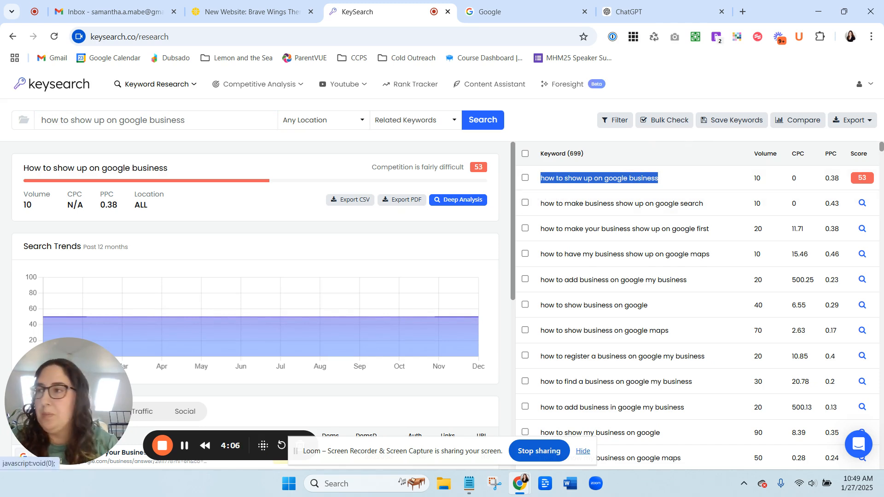
key(alt+Tab)
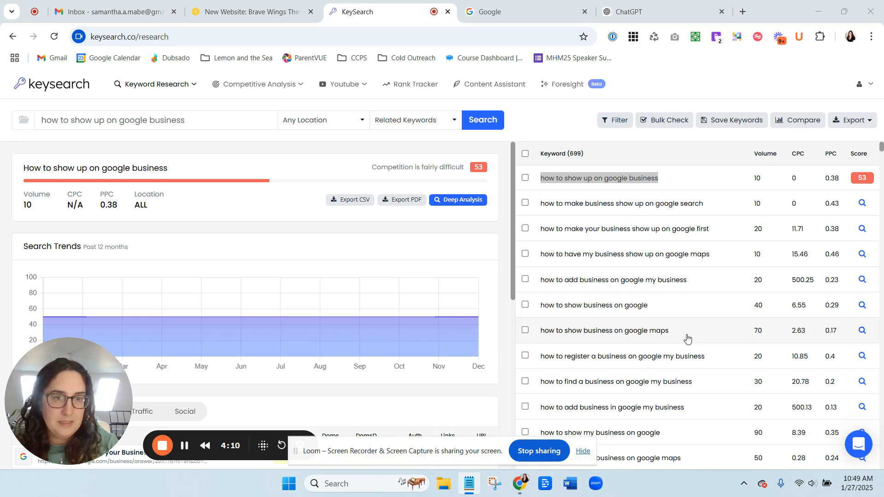
drag(686, 339, 541, 335)
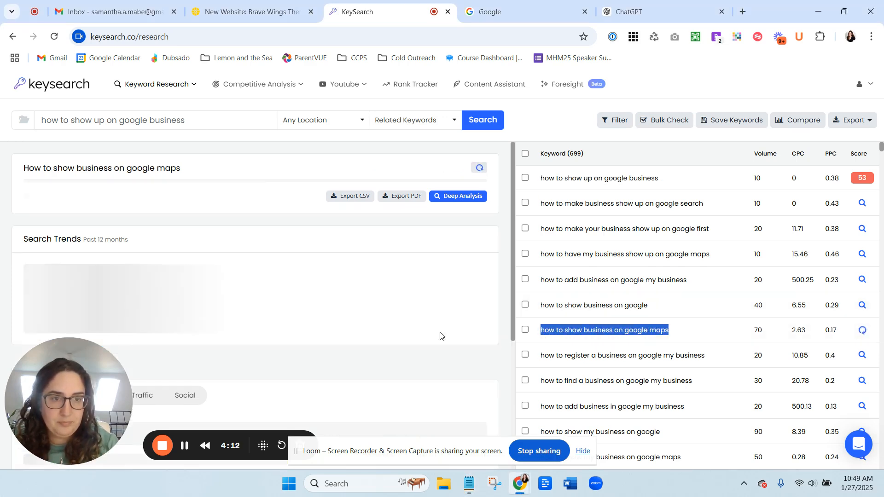
key(alt+Tab)
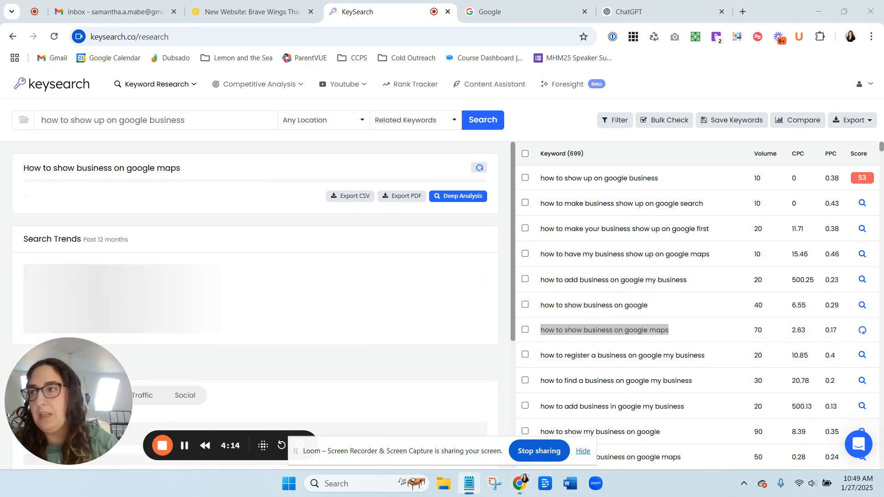
Switch to the Google tab and search for the copied keyword "occupational therapy website".
click(518, 13)
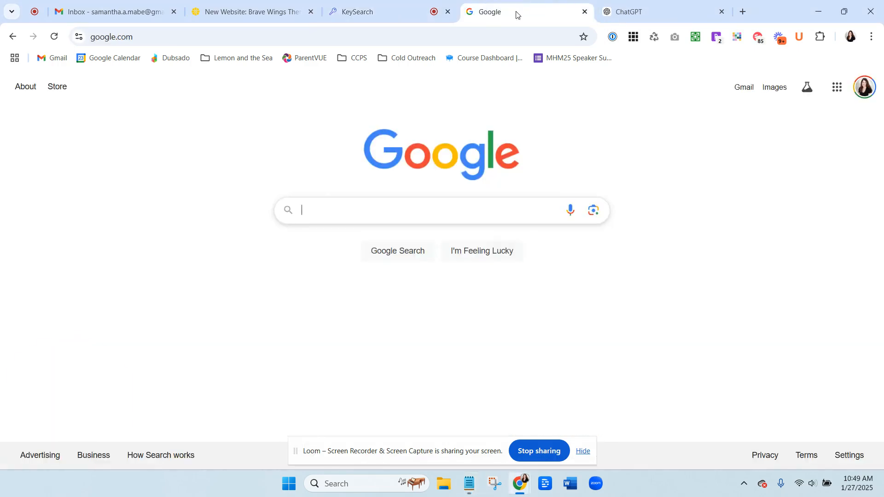
key(alt+Tab)
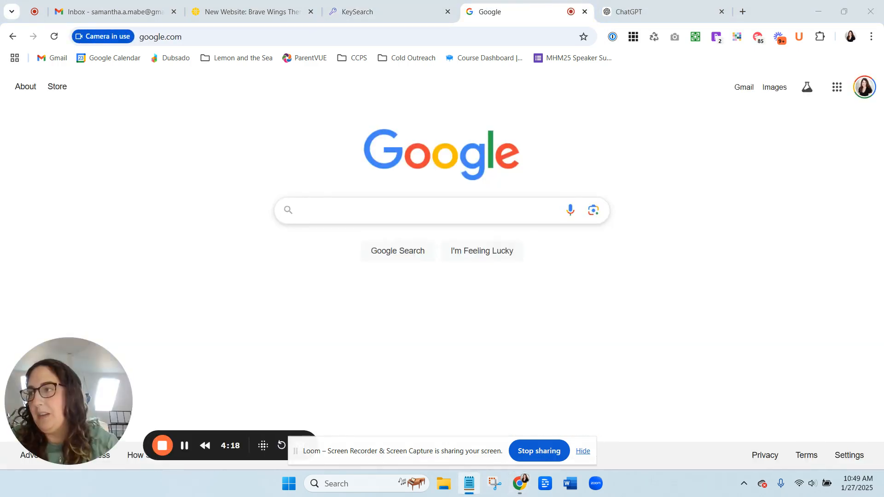
click(367, 212)
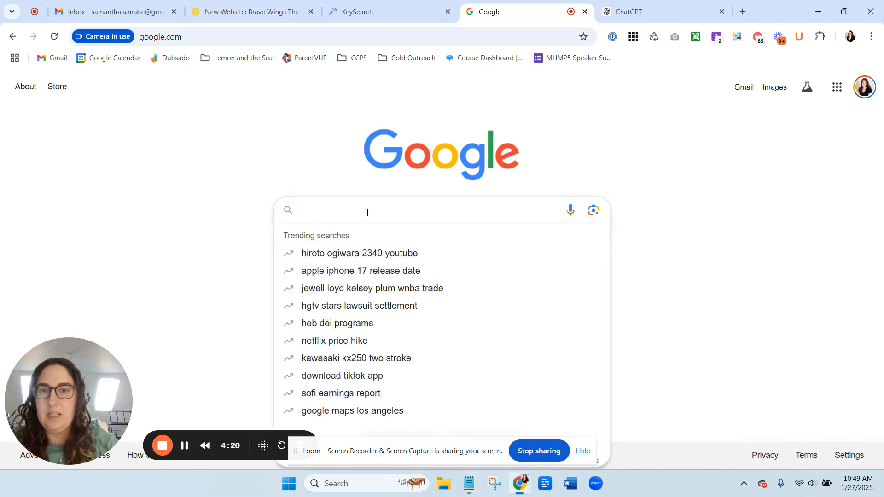
text(occupational therapy website)
key(Return)
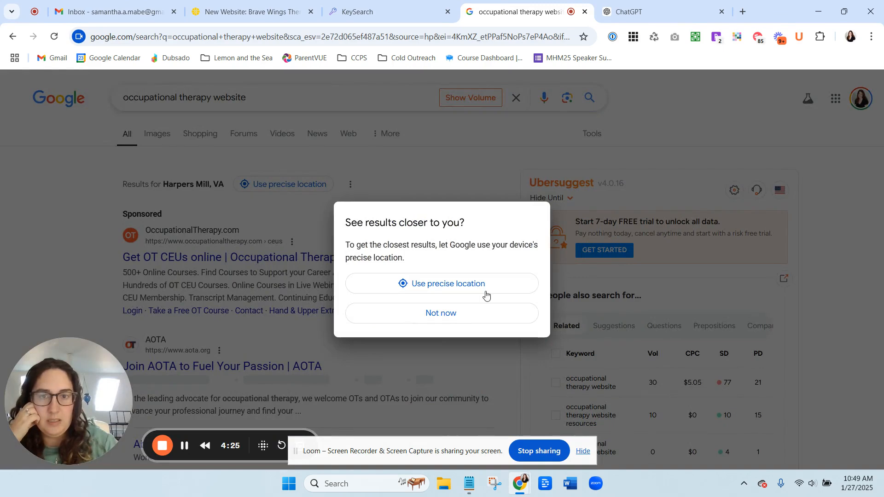
Review the search results and the related keyword suggestions for "occupational therapy website".
click(458, 314)
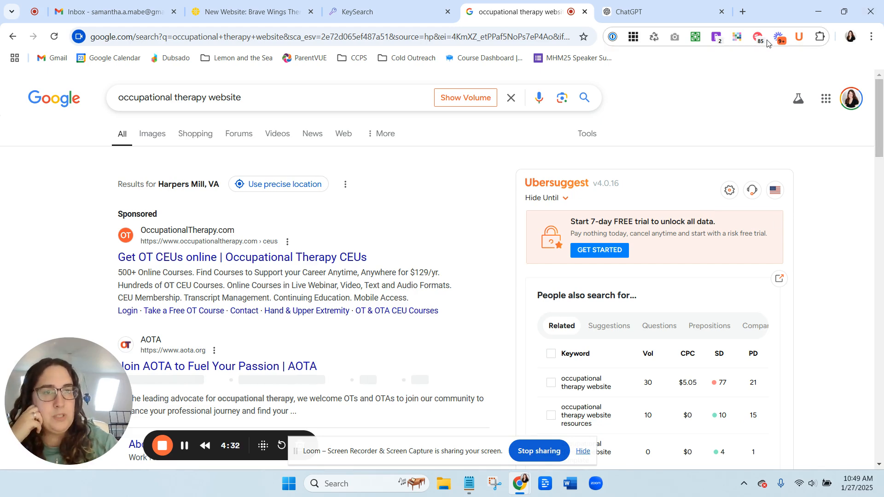
scroll(709, 221, down, 4)
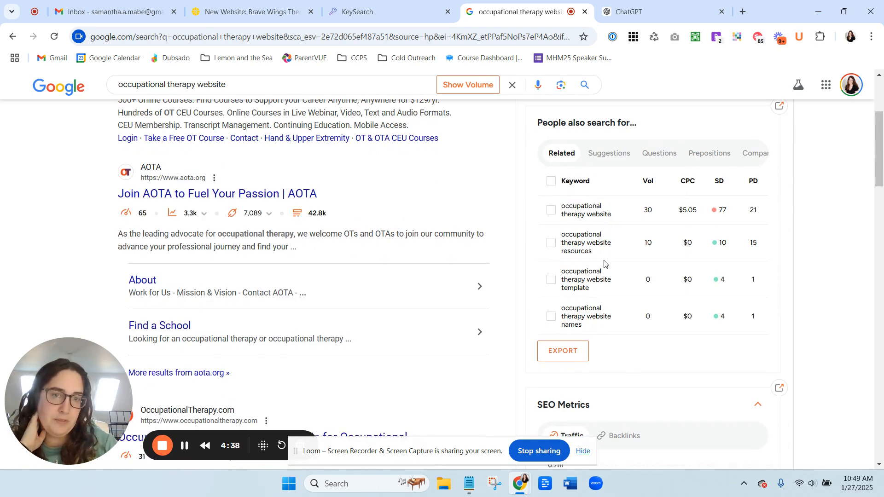
scroll(595, 269, down, 4)
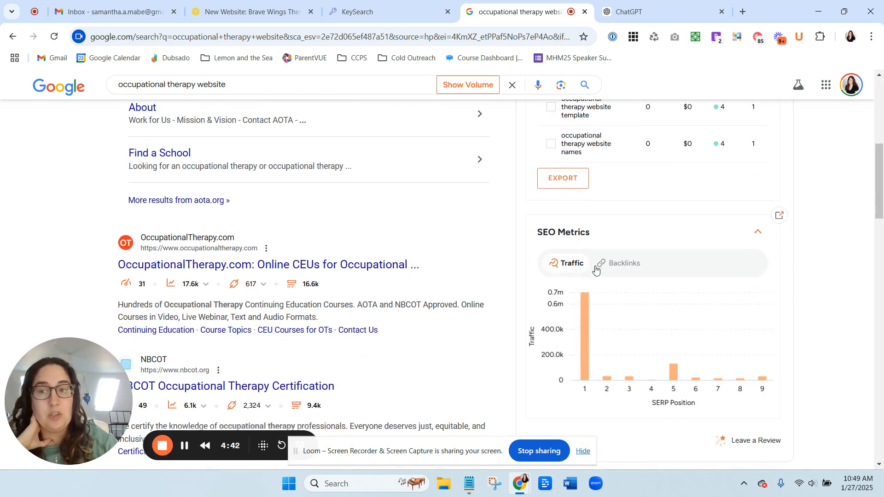
scroll(595, 269, down, 10)
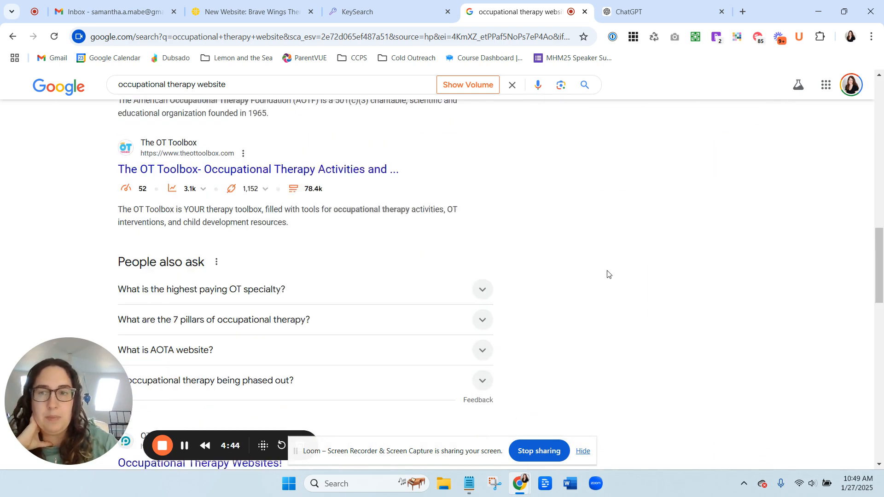
scroll(606, 272, down, 3)
scroll(607, 272, down, 15)
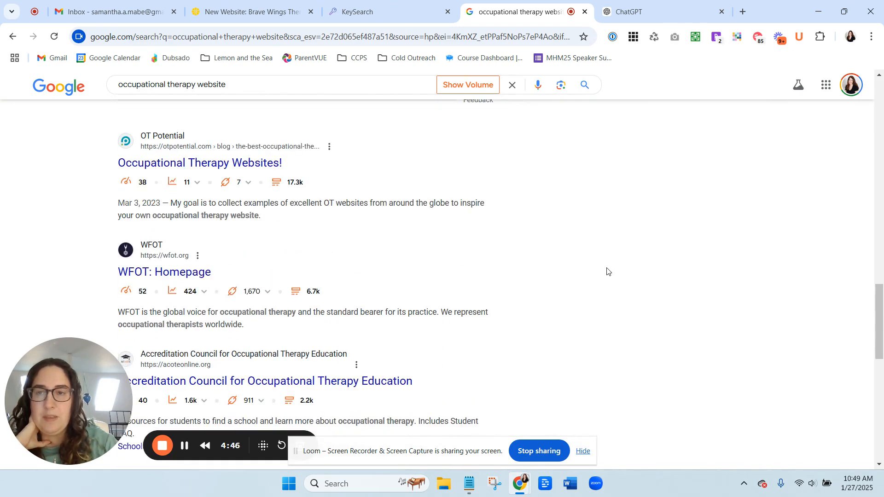
scroll(606, 272, down, 2)
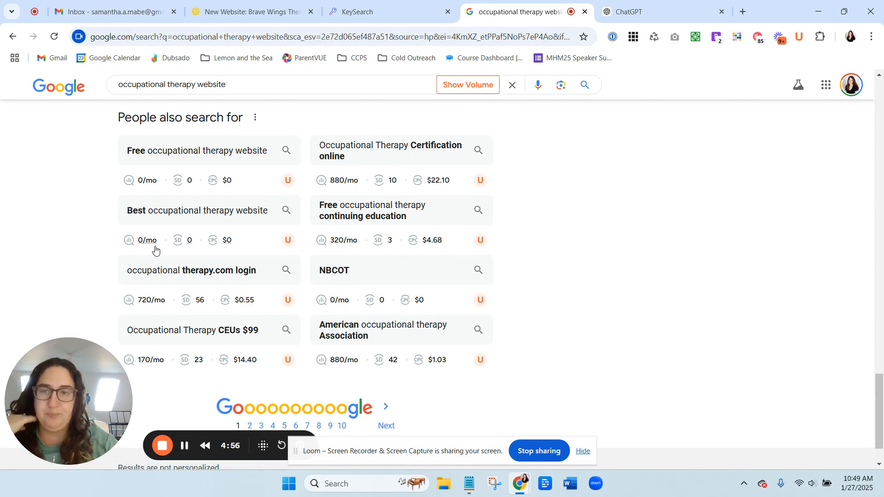
Extend the query to "occupational therapy website design", search it, and review the results.
click(230, 82)
text(design)
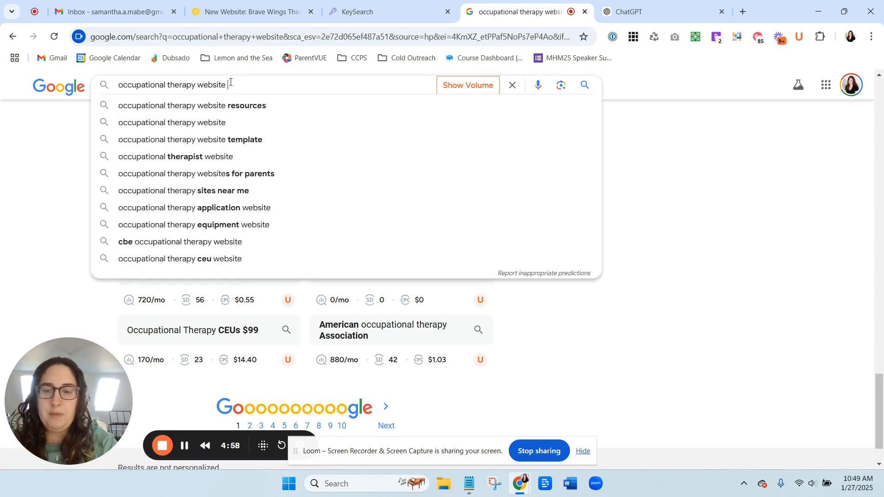
key(Return)
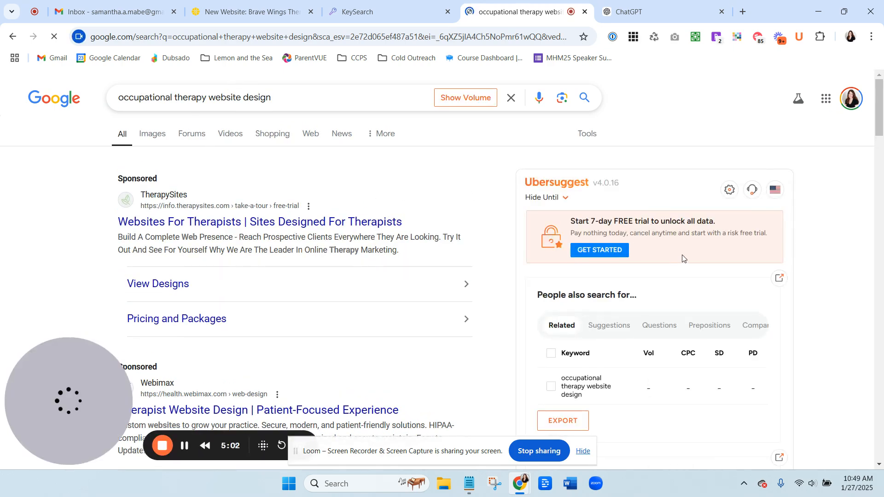
scroll(683, 258, down, 20)
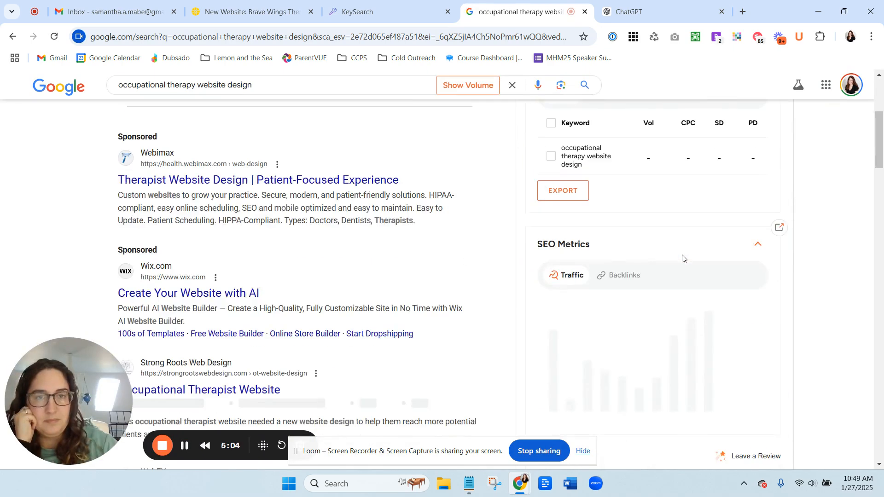
scroll(682, 258, down, 1)
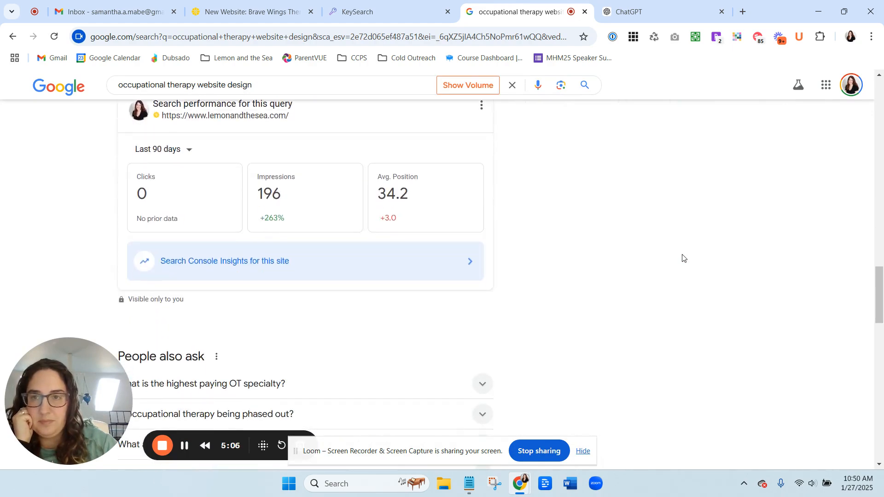
scroll(683, 259, down, 10)
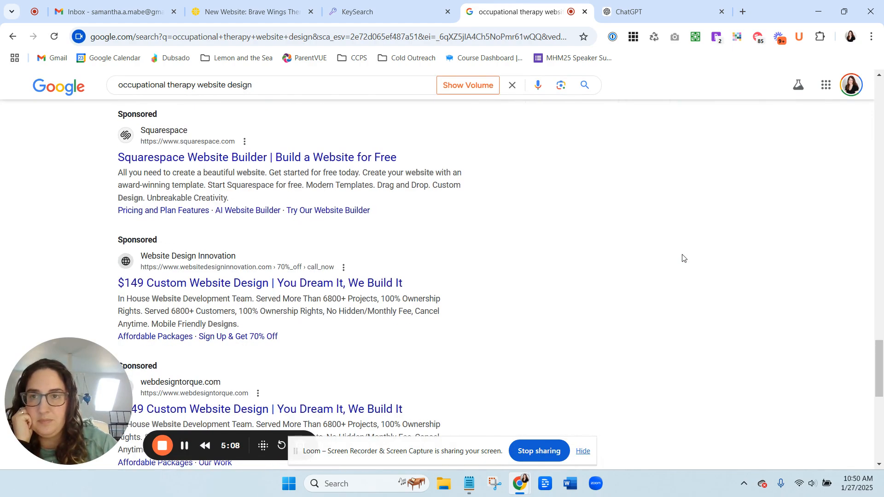
scroll(683, 258, down, 2)
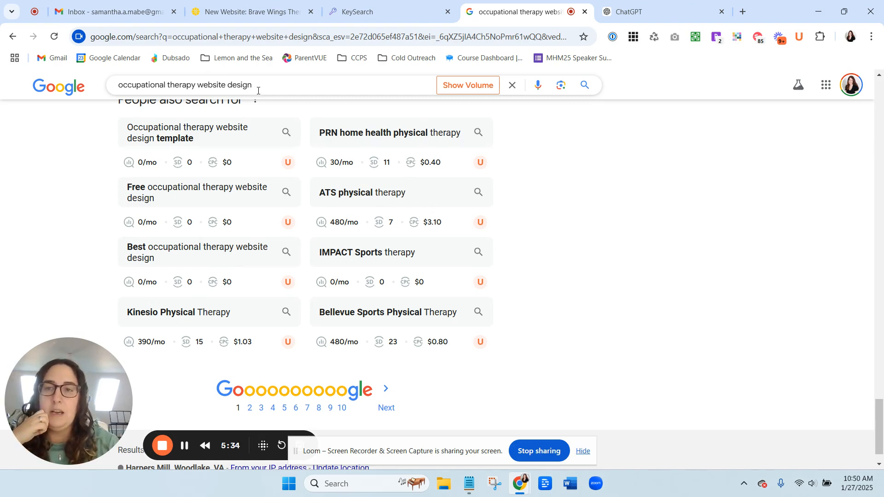
Replace "occupational" to search for "speech therapy website design", correcting the misspelled word.
drag(166, 85, 105, 87)
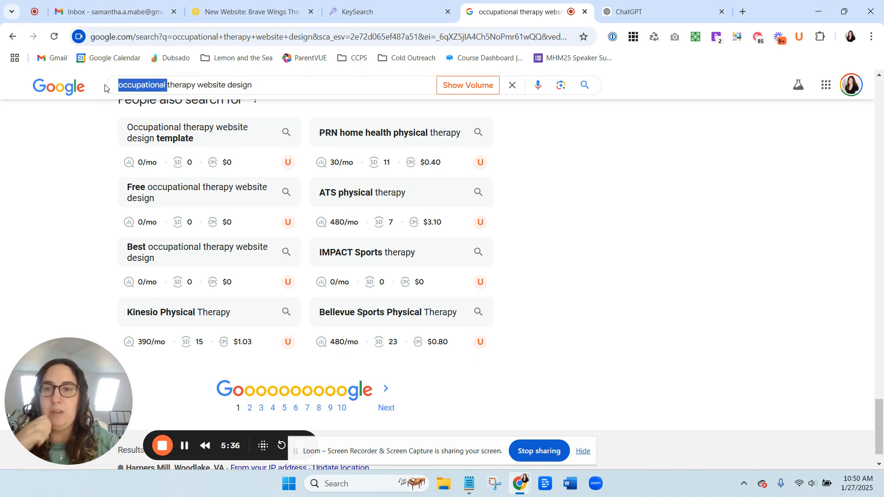
text(sppech)
key(Return)
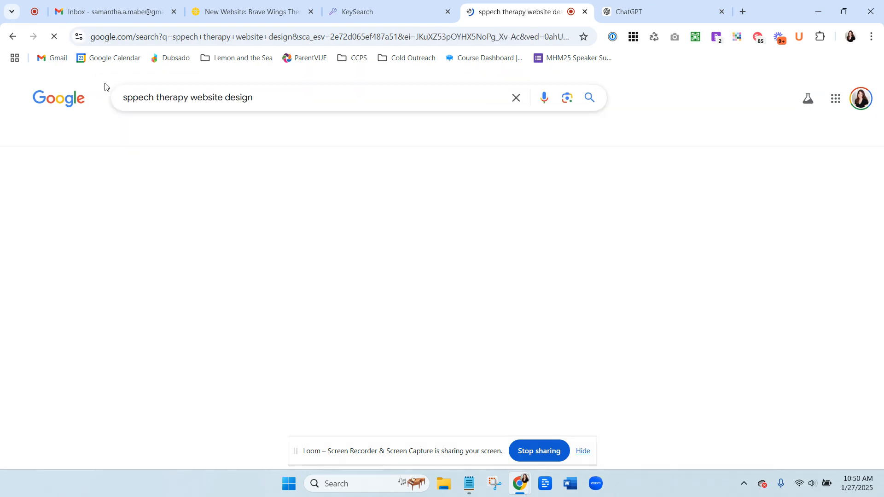
click(133, 96)
key(BackSpace)
text(e)
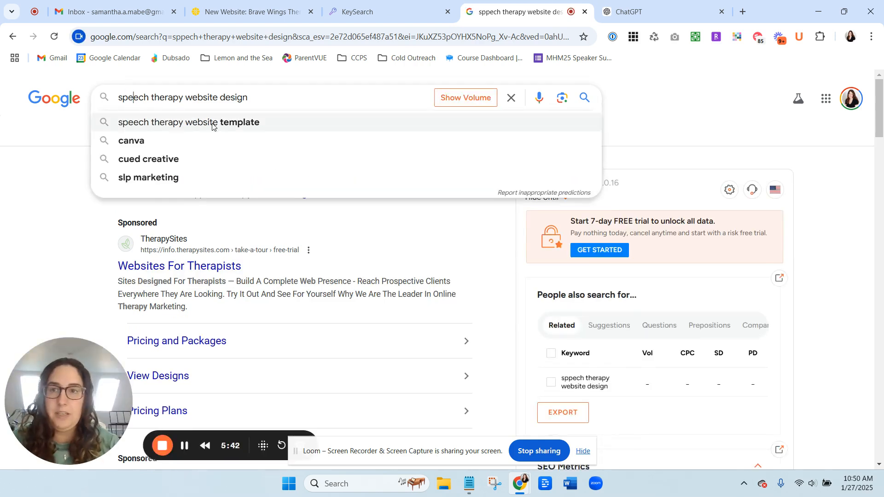
key(Return)
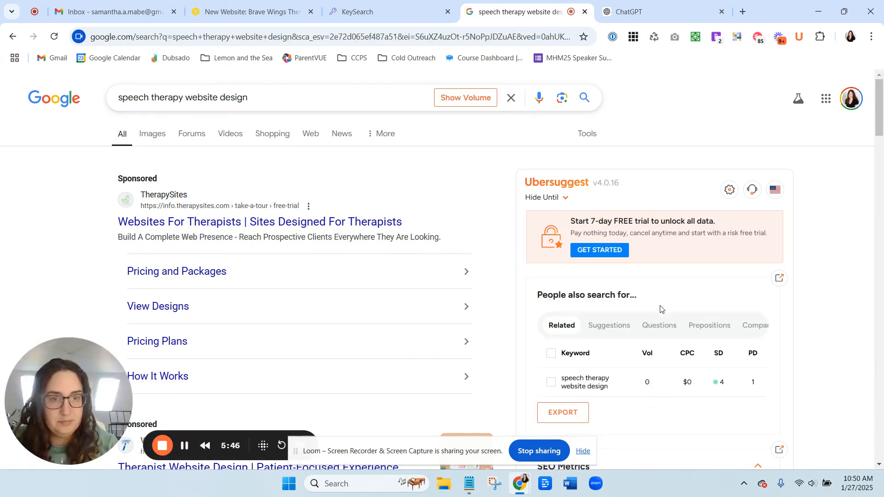
Copy the keyword "speech therapy website design" from the related keywords panel and review the remaining results.
scroll(622, 367, down, 2)
drag(615, 273, 560, 266)
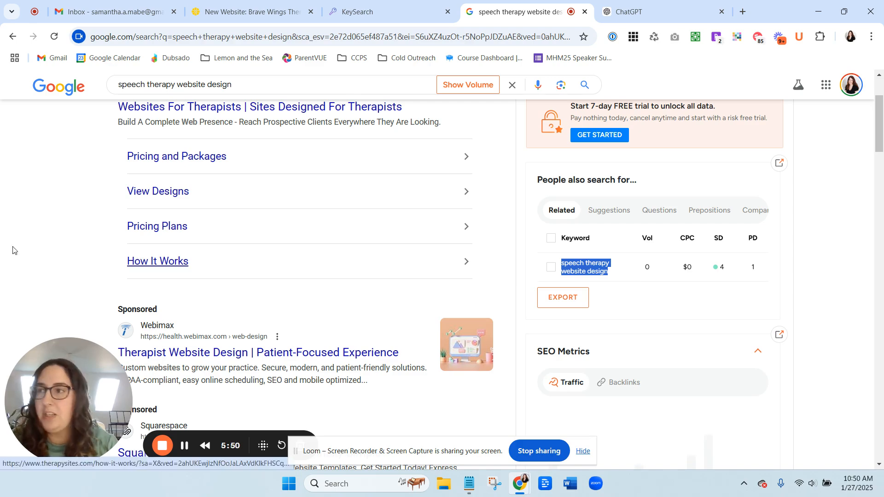
key(alt+Tab)
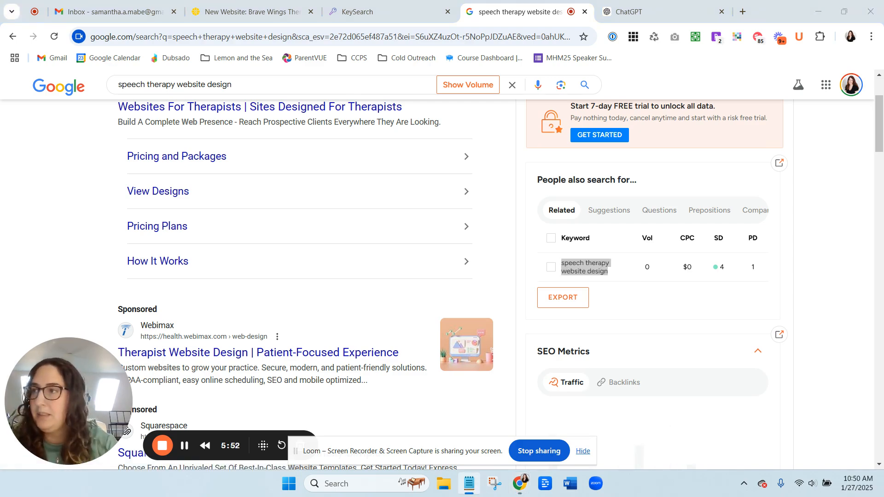
key(alt+Tab)
scroll(361, 299, down, 15)
scroll(371, 299, down, 20)
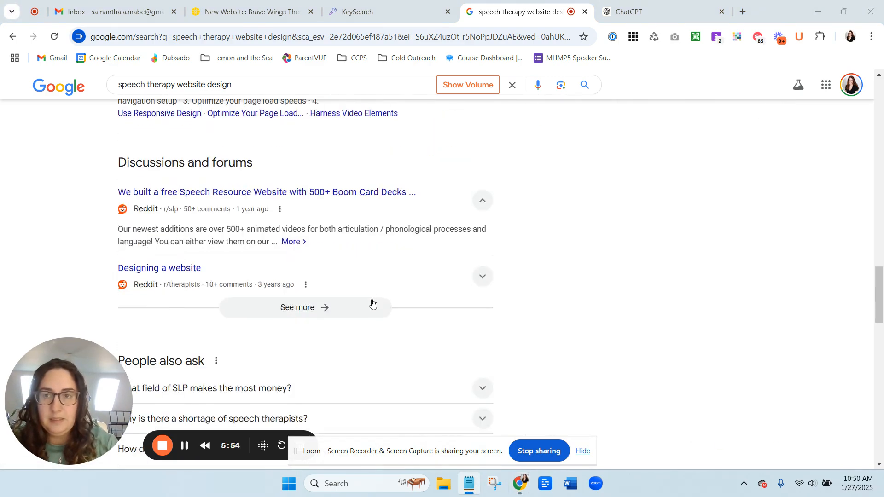
scroll(371, 304, down, 1)
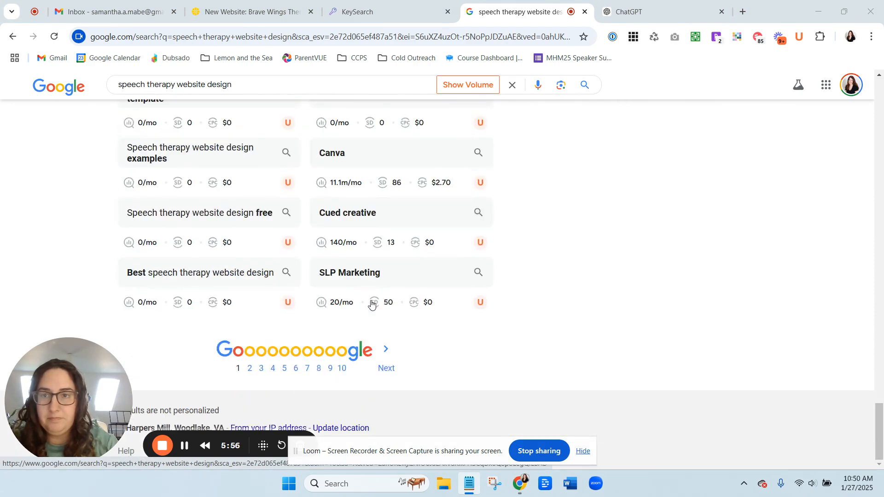
scroll(372, 304, up, 1)
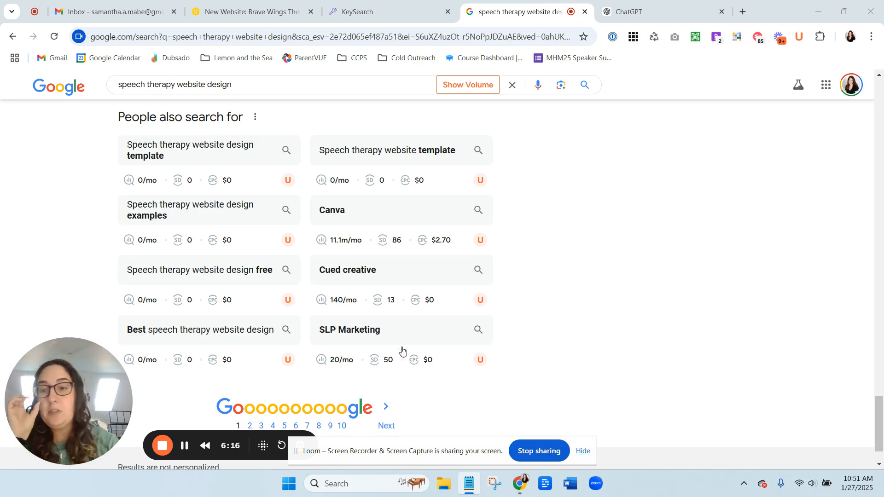
Switch to ChatGPT and paste the blog-post SEO optimization prompt listing the chosen keywords.
click(642, 16)
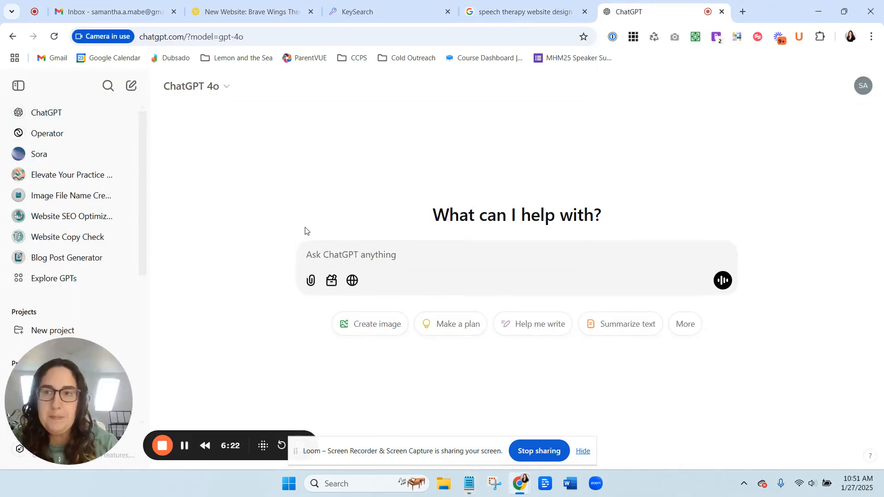
key(alt+Tab)
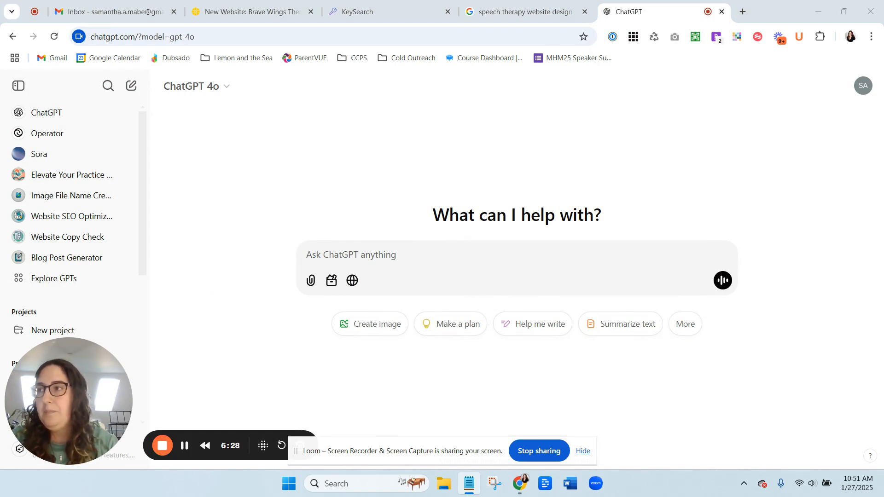
click(422, 255)
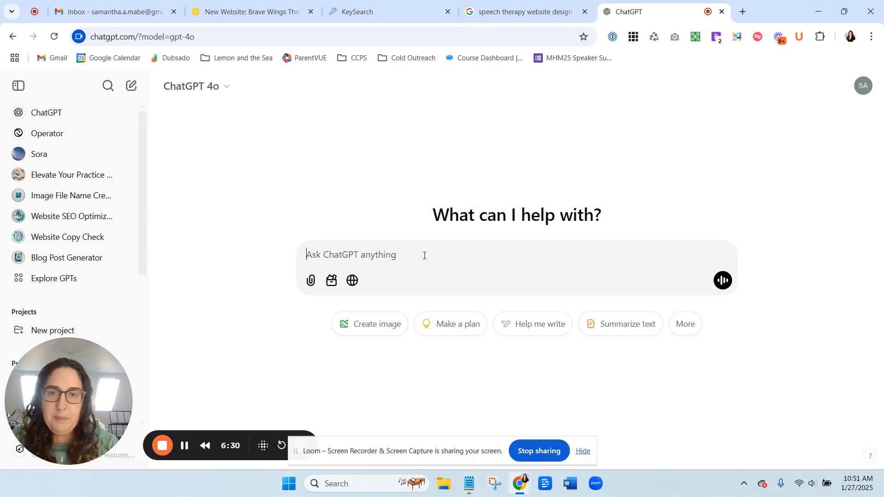
key(ctrl+v)
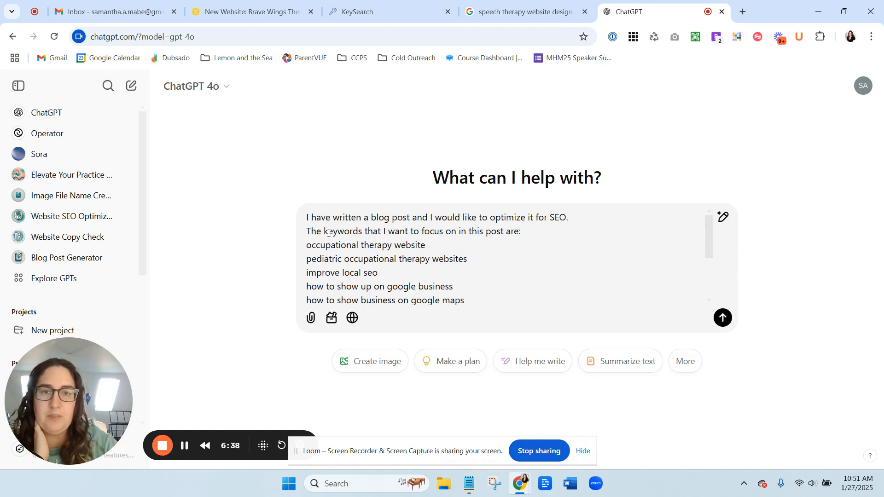
Prefix each keyword line in the prompt with a hyphen, including "speech therapy website design", and send the prompt.
scroll(322, 235, down, 2)
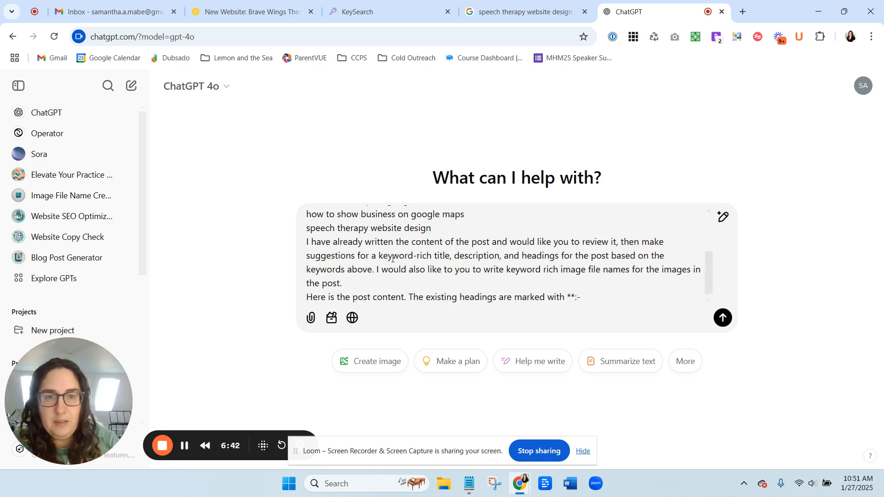
scroll(368, 257, up, 3)
scroll(303, 246, down, 3)
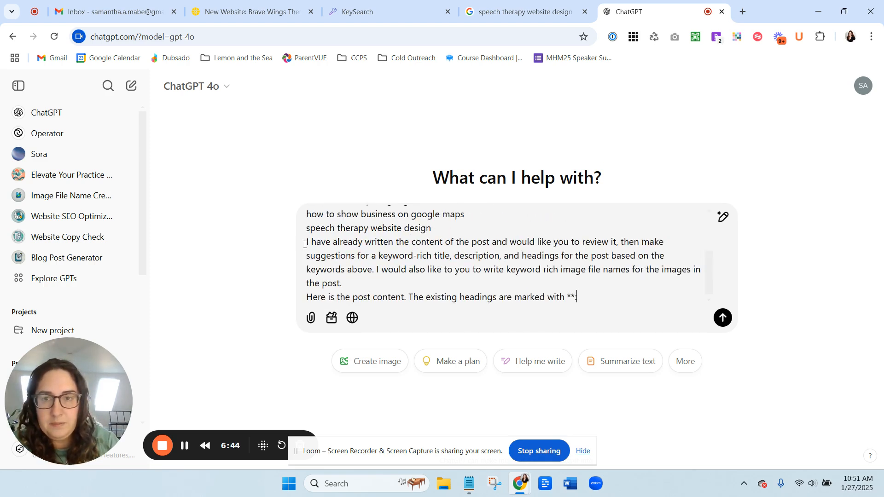
scroll(306, 246, up, 3)
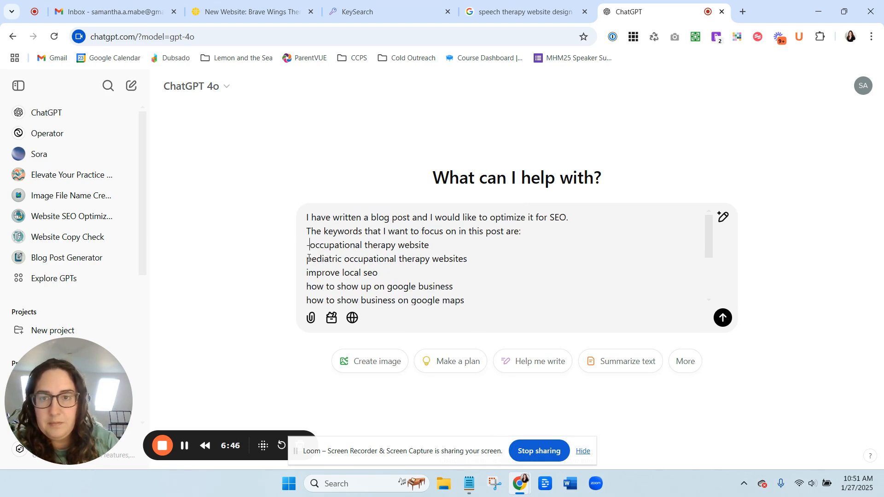
scroll(308, 259, down, 3)
scroll(308, 256, up, 3)
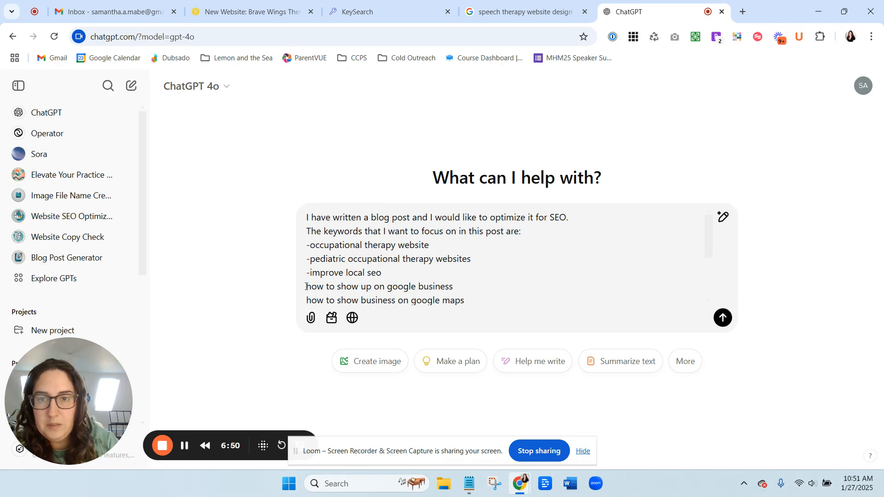
scroll(307, 280, down, 3)
scroll(308, 258, up, 3)
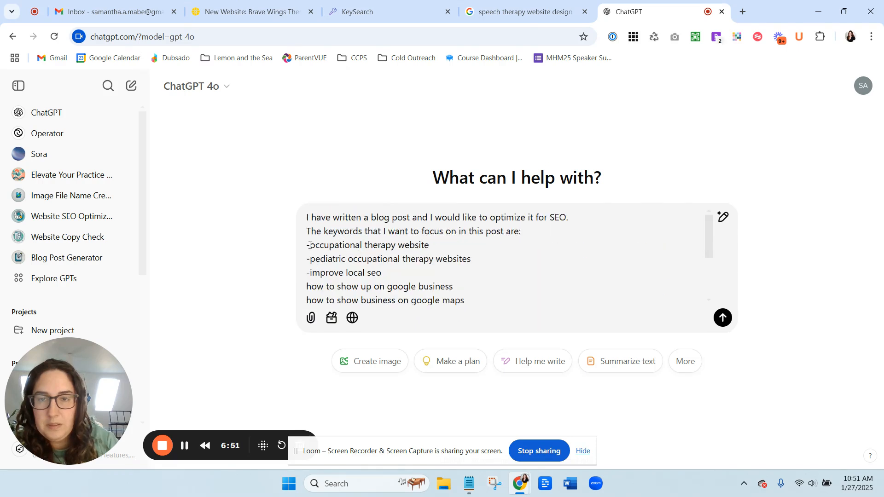
text(-)
click(307, 300)
text(-)
scroll(317, 275, down, 2)
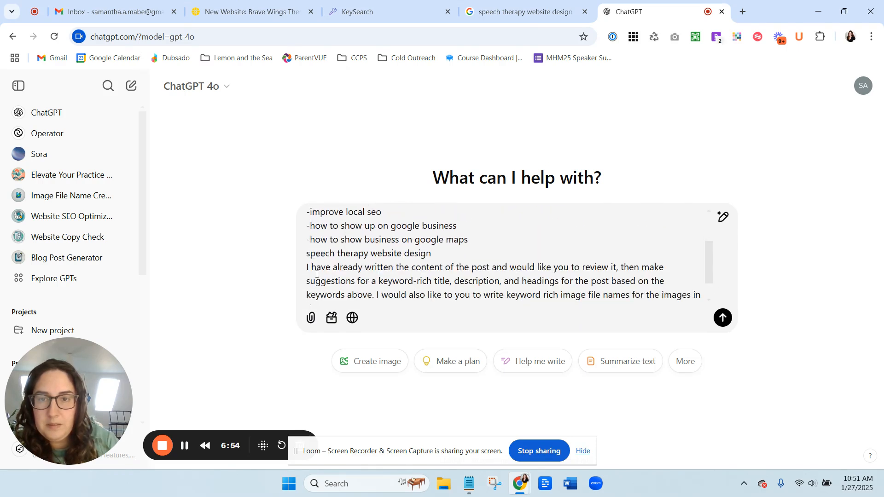
click(307, 253)
text(-)
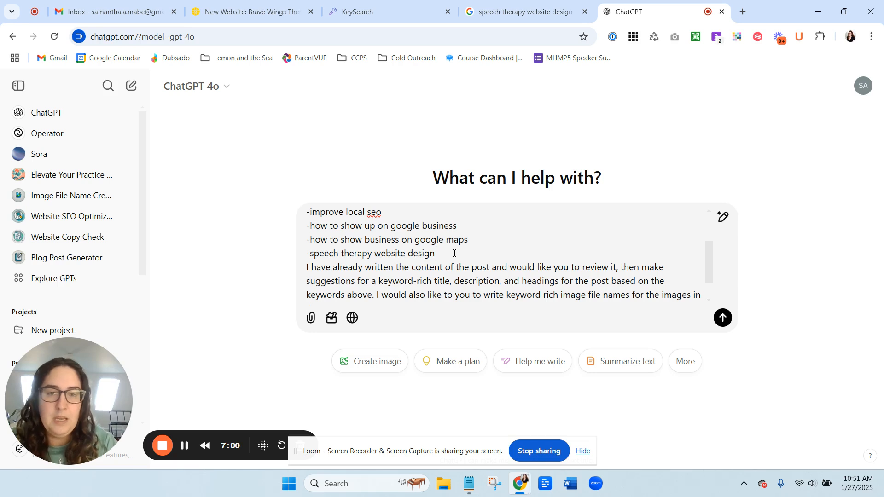
key(Return)
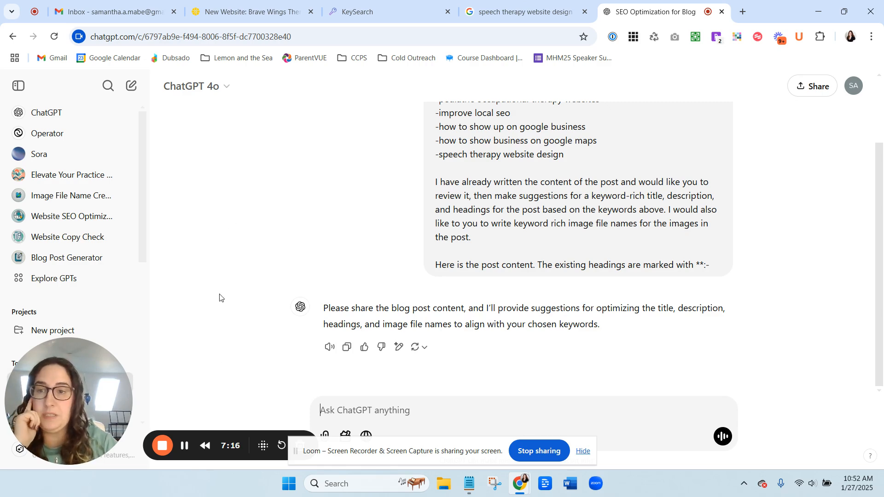
In the Squarespace editor, select and copy the Brave Wings Therapy post's text from "The Challenge" through the final paragraph.
click(276, 10)
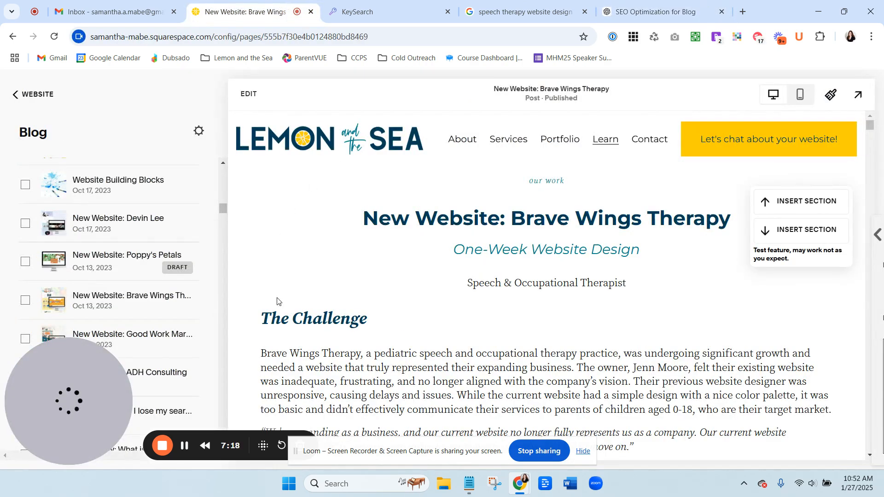
scroll(272, 308, down, 4)
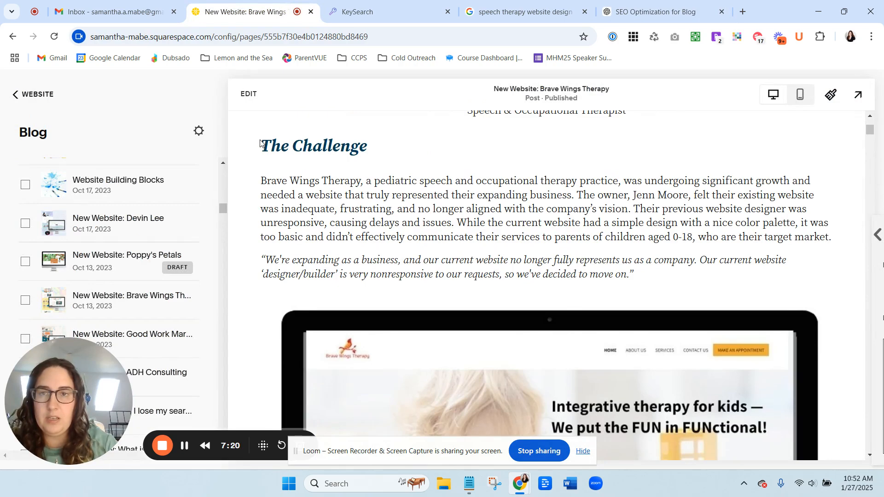
drag(261, 138, 750, 276)
scroll(627, 277, down, 10)
scroll(714, 305, down, 10)
scroll(739, 318, down, 10)
scroll(744, 318, down, 10)
scroll(751, 325, down, 10)
scroll(752, 326, up, 6)
scroll(752, 333, up, 2)
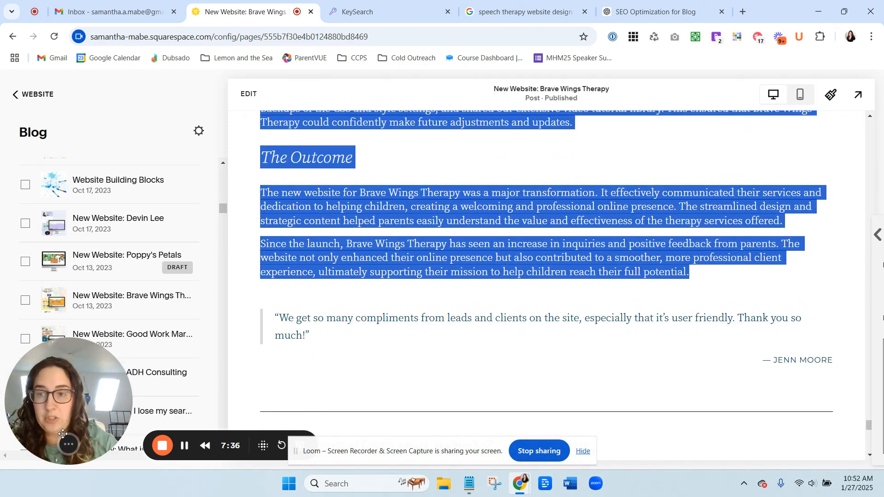
click(185, 447)
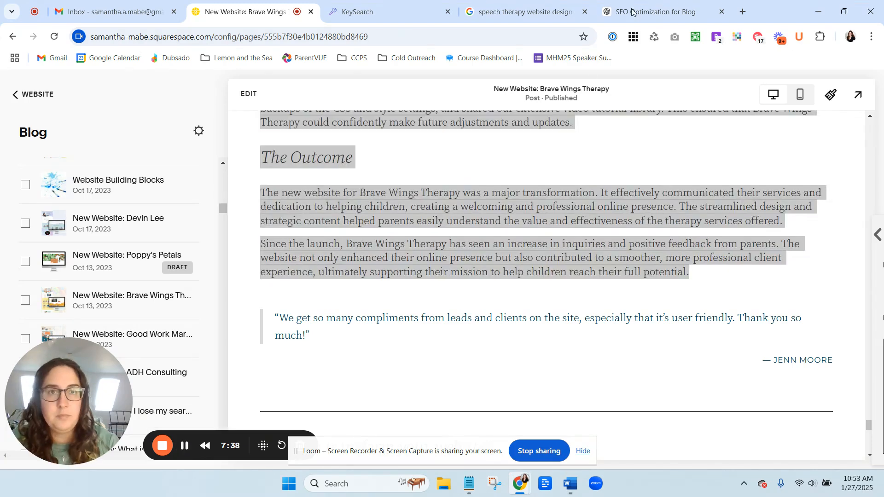
Paste the post content into the ChatGPT message, remove the stray character at its start, and send it.
click(631, 13)
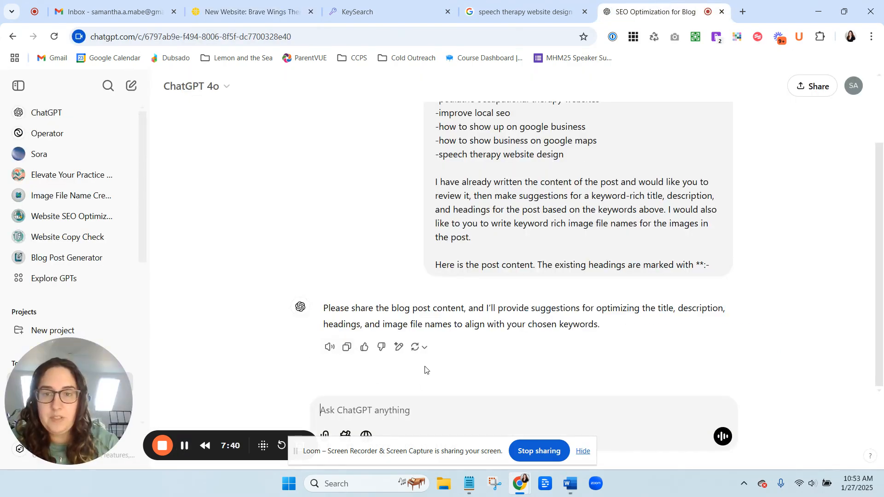
key(ctrl+v)
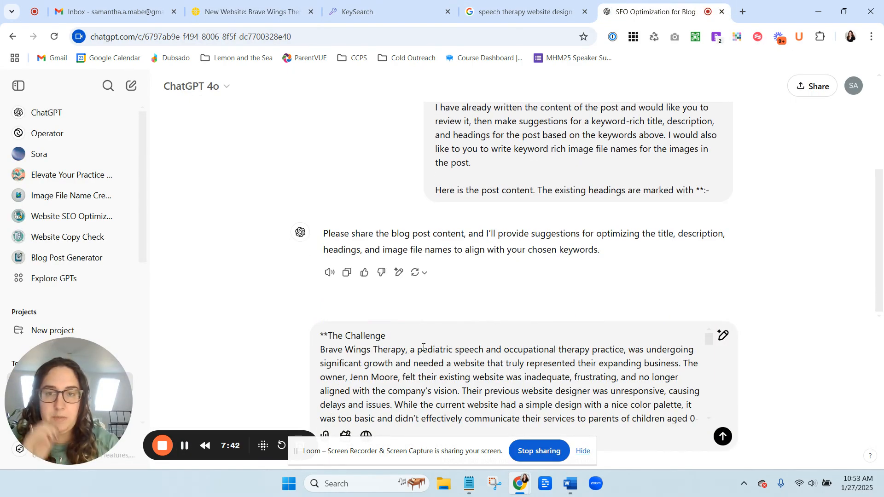
click(326, 337)
key(BackSpace)
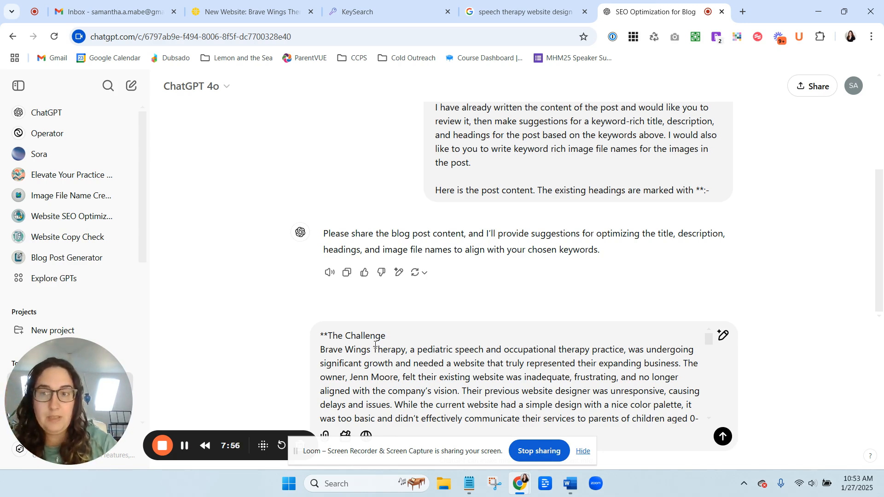
scroll(375, 345, down, 5)
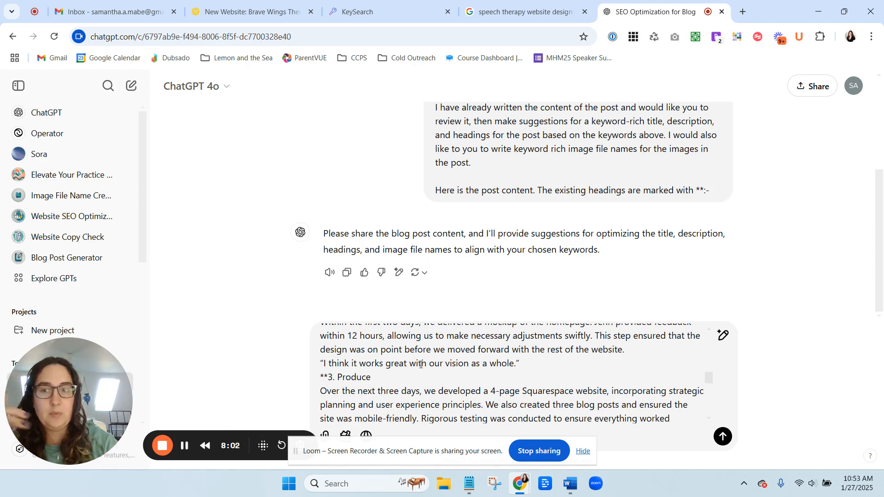
scroll(421, 365, down, 10)
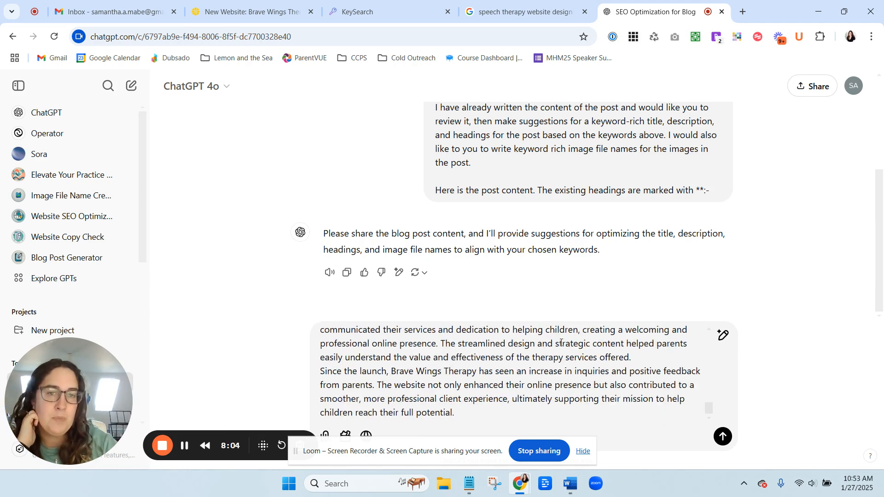
click(723, 436)
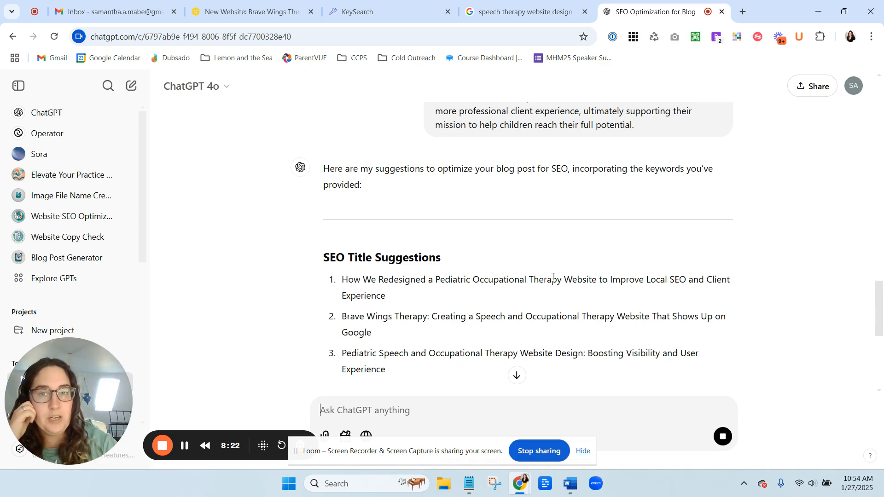
Read through the SEO title suggestions in ChatGPT's response.
scroll(553, 276, down, 1)
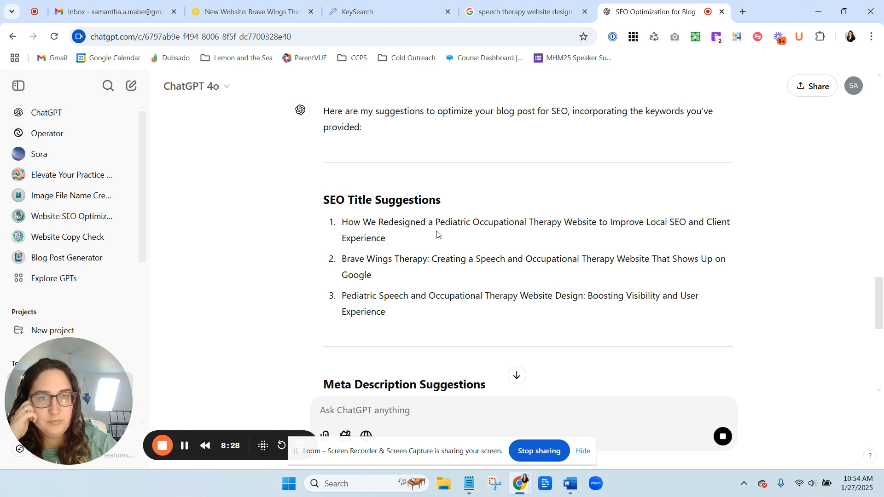
drag(639, 219, 491, 250)
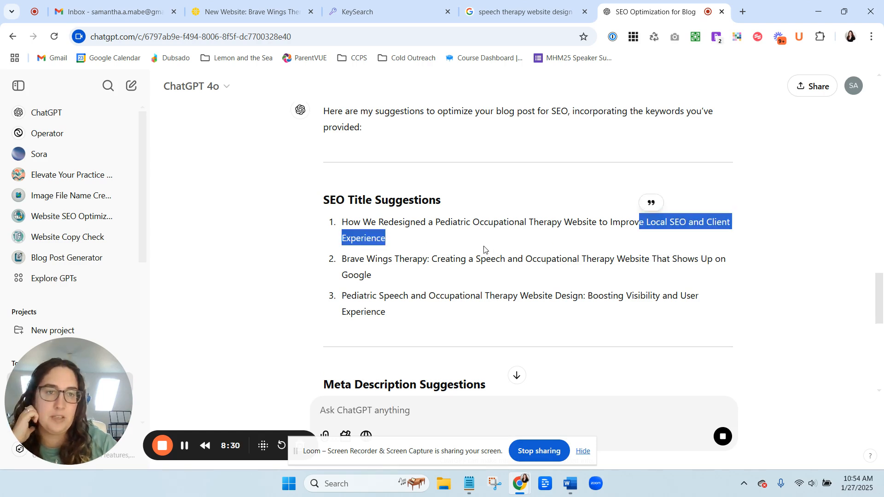
drag(378, 296, 443, 295)
drag(364, 295, 704, 302)
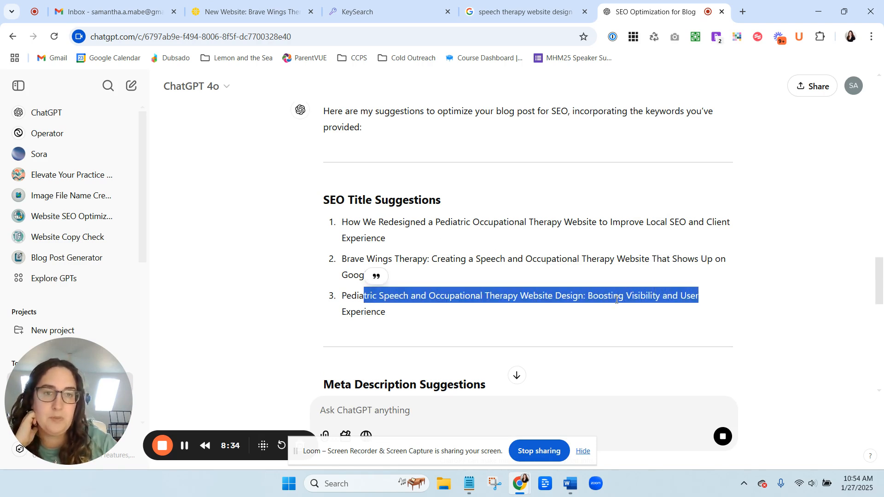
click(508, 316)
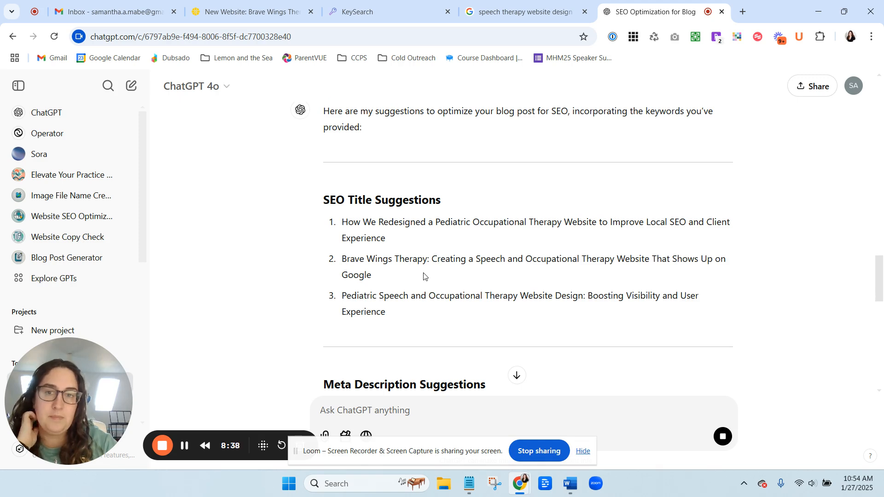
scroll(423, 276, down, 1)
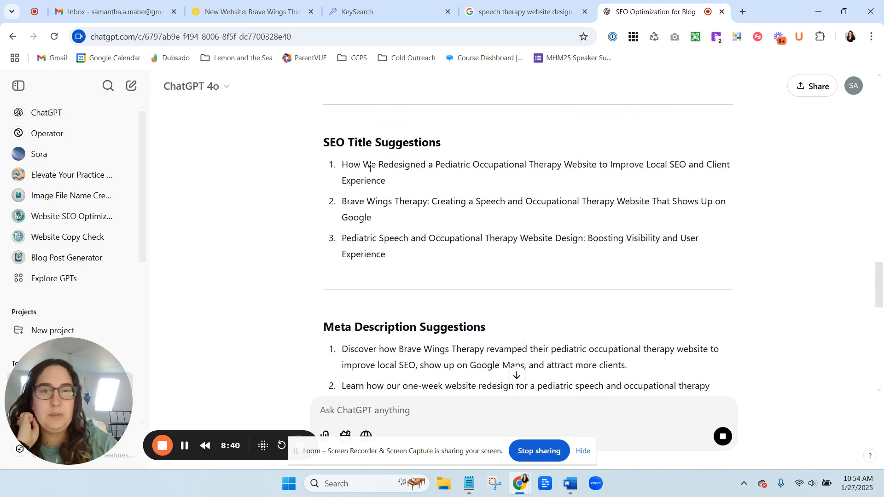
drag(346, 201, 457, 215)
click(430, 204)
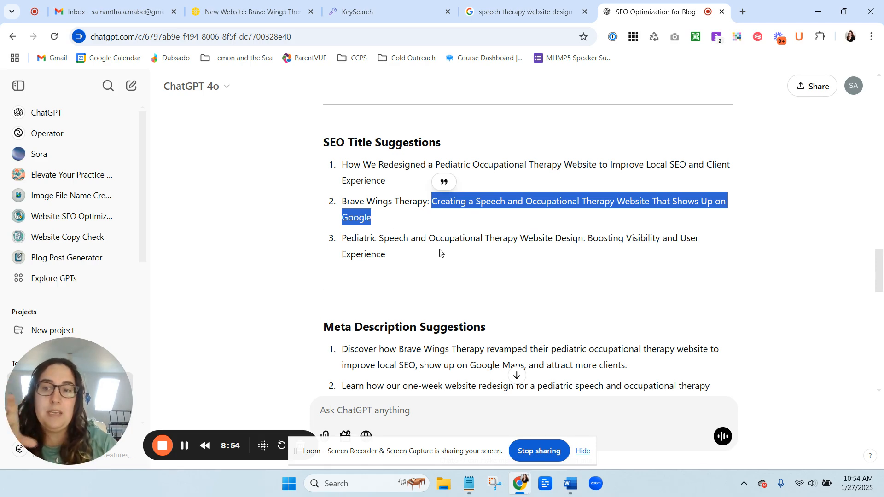
Review the meta description, updated heading, and keyword-rich image file name suggestions in the response.
scroll(358, 187, down, 4)
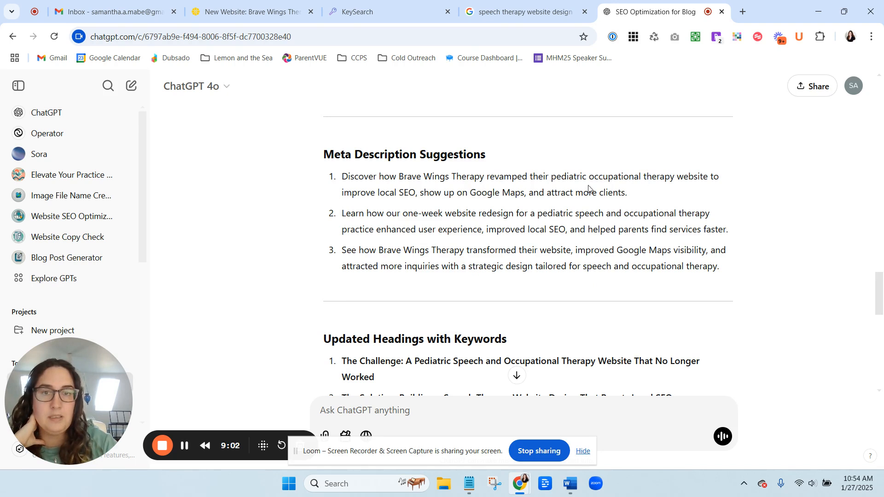
drag(371, 192, 706, 251)
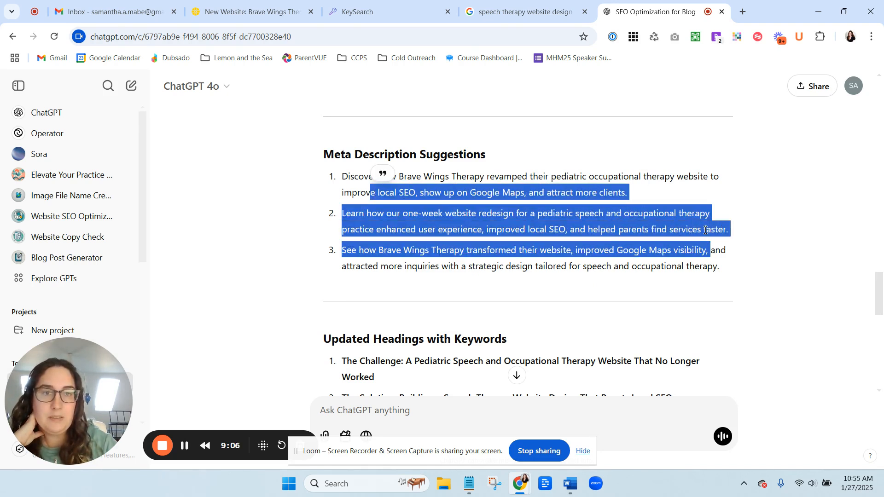
click(594, 269)
scroll(594, 269, down, 4)
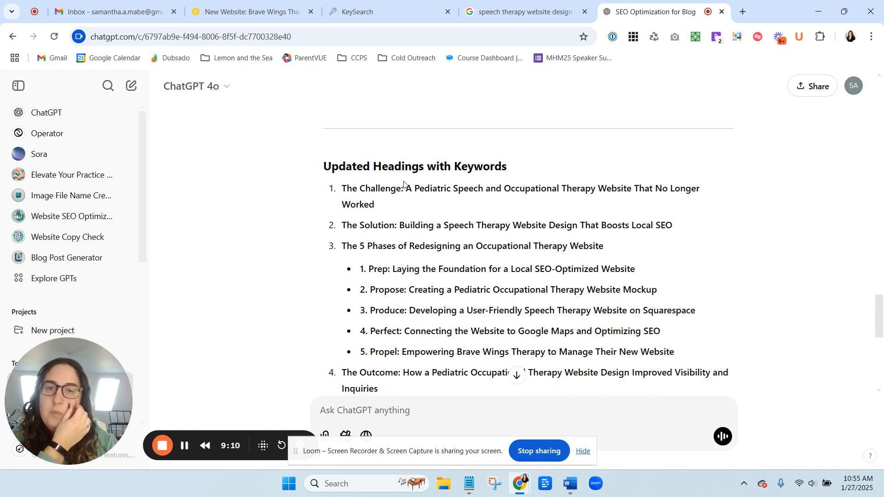
scroll(594, 264, down, 5)
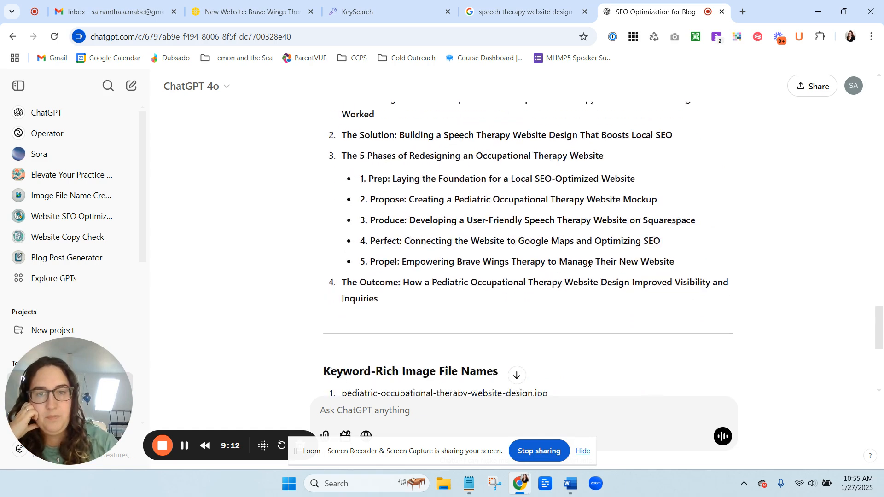
scroll(509, 241, down, 3)
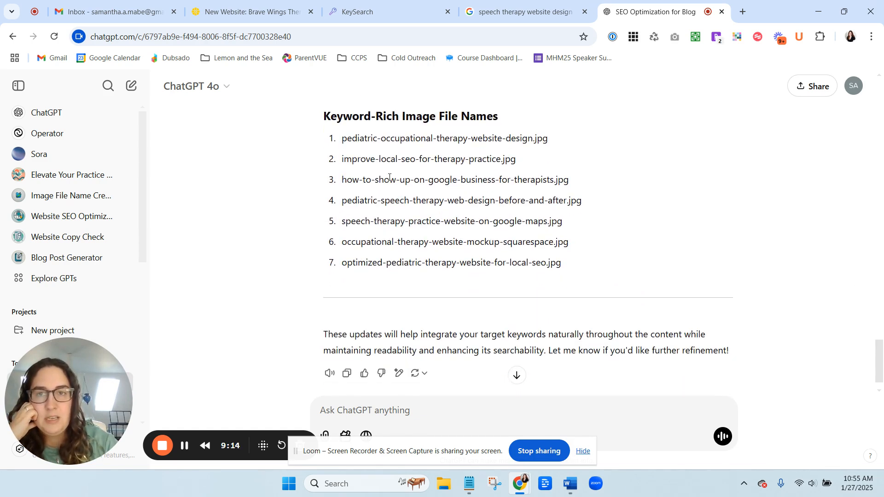
scroll(549, 241, down, 1)
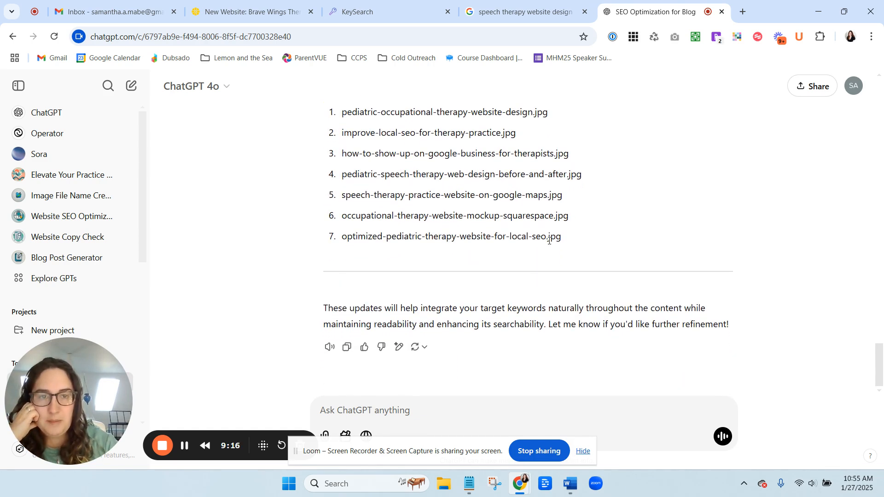
scroll(549, 240, up, 15)
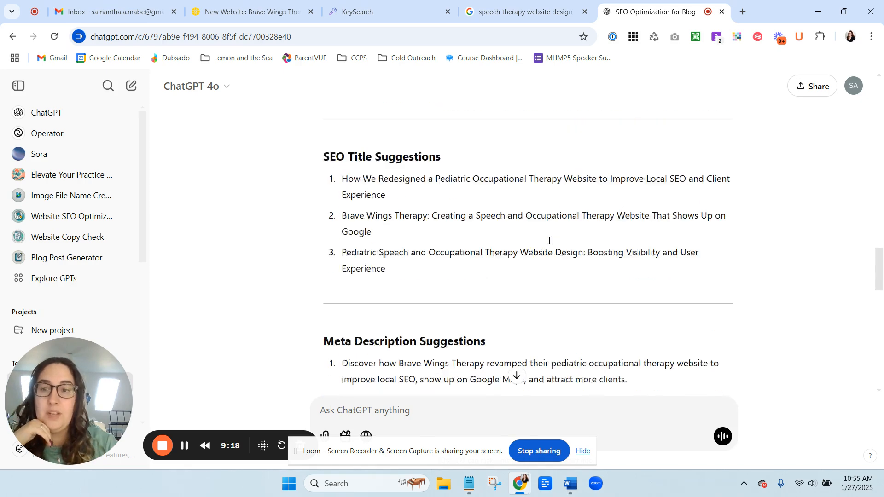
scroll(549, 244, up, 3)
scroll(548, 244, down, 3)
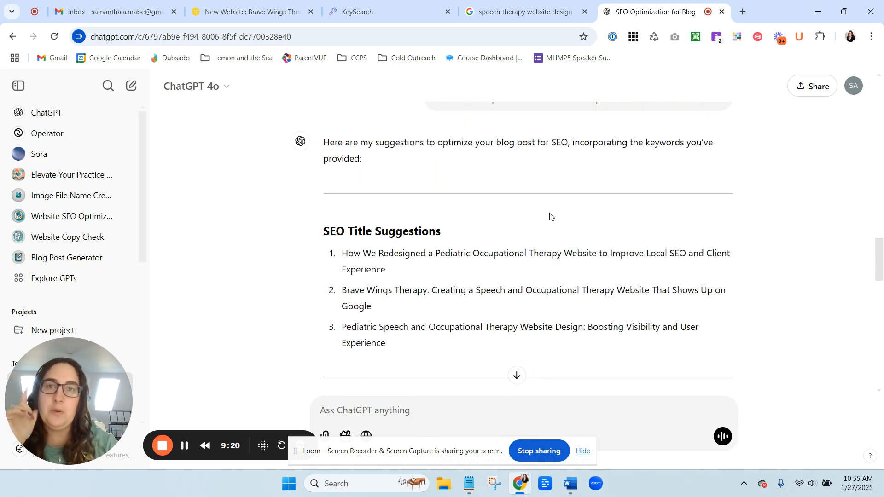
Move the ChatGPT tab into its own window and return to the top of the blog post in Squarespace.
drag(647, 13, 552, 496)
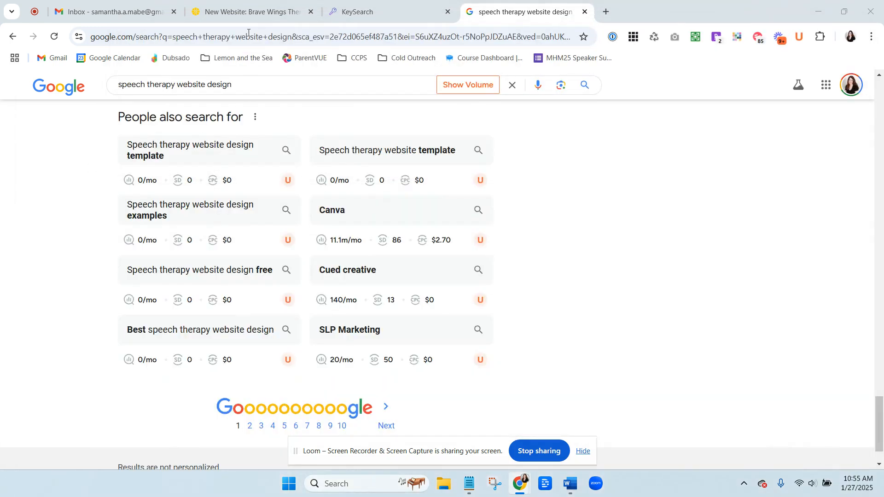
click(248, 18)
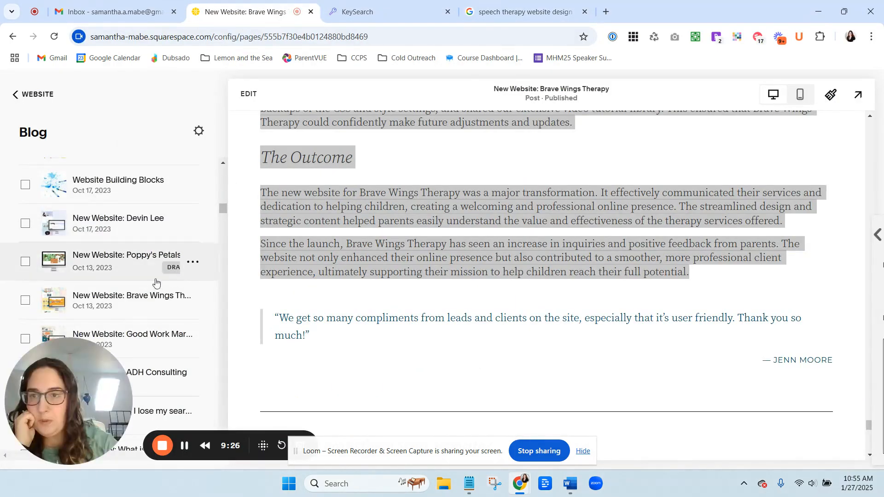
scroll(537, 288, up, 3)
scroll(537, 288, down, 10)
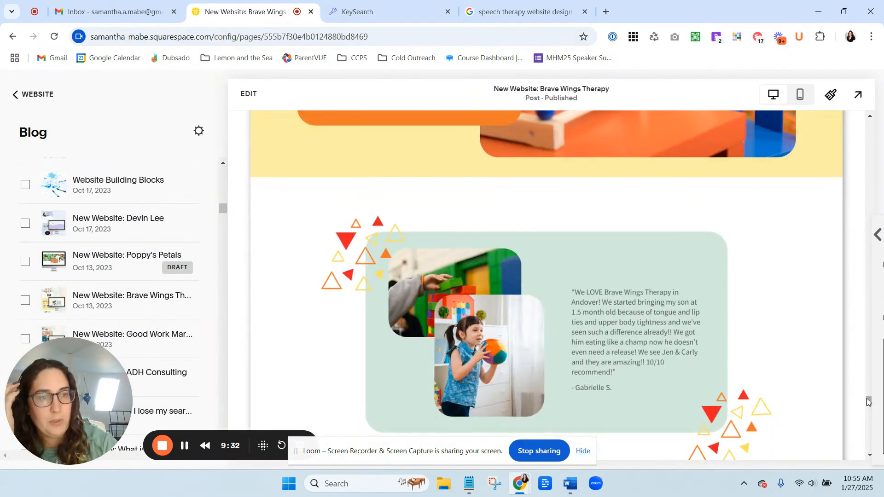
drag(868, 401, 876, 117)
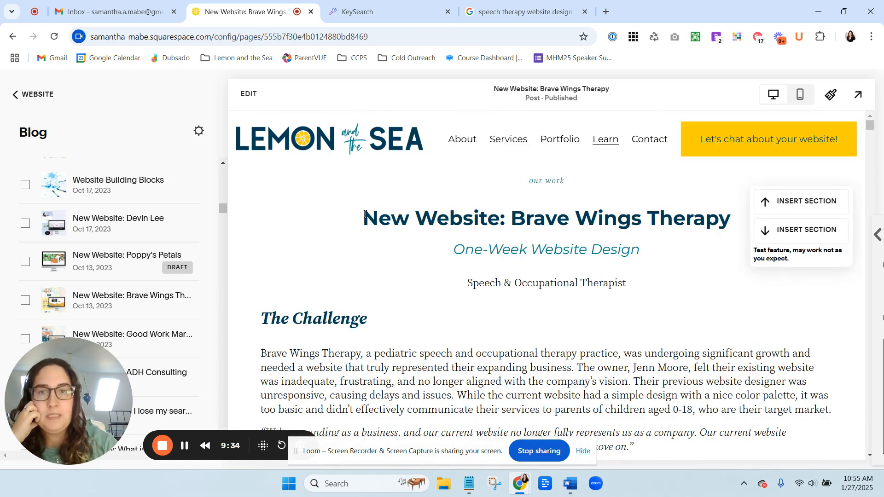
Open the post's SEO settings and set the SEO title to 'How We Redesigned a Pediatric Occupational Therapy Website to Improve Local SEO & Client Experience'.
drag(362, 216, 492, 223)
click(492, 222)
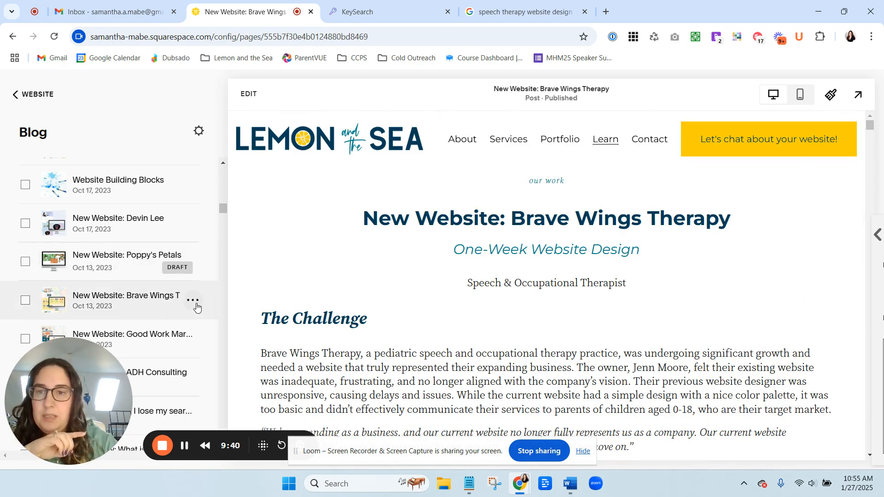
click(193, 301)
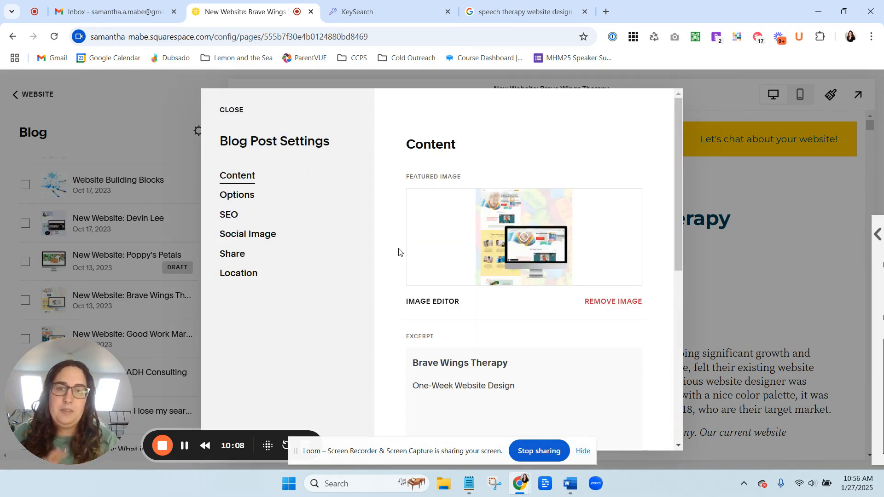
scroll(498, 370, down, 1)
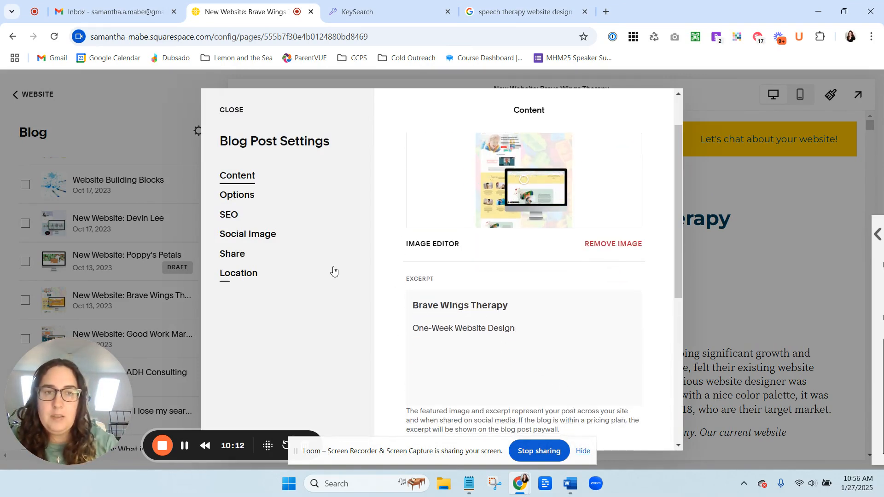
click(228, 215)
scroll(404, 297, down, 2)
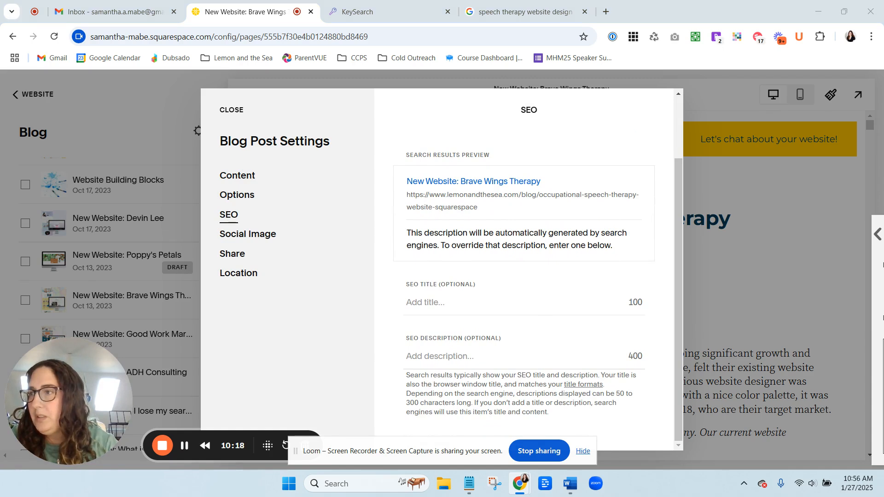
click(436, 314)
text(How We Redesigned a Pediatric Occupational Therapy Website to Improve Local SEO and Client Experience)
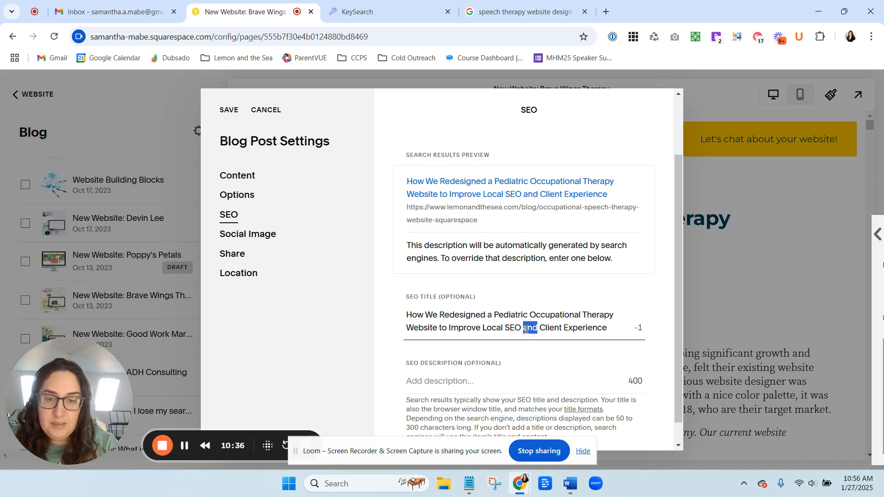
text(&)
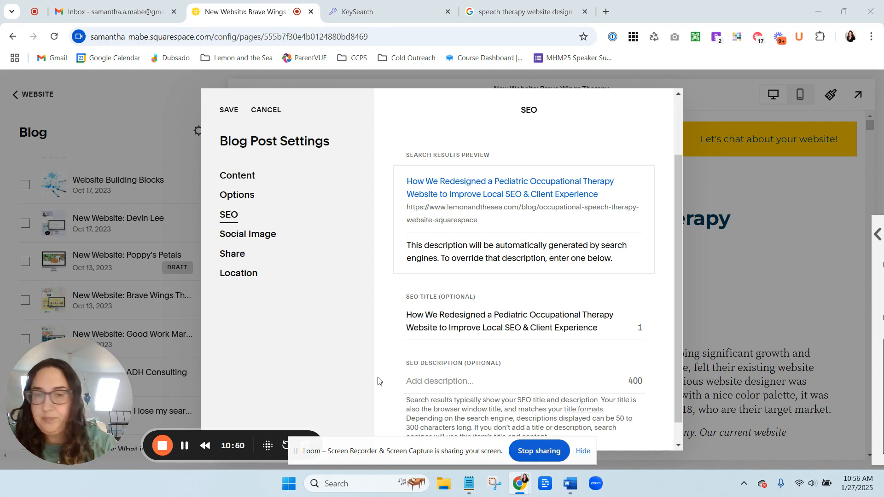
Paste the new SEO description beginning 'Learn how our one-week website redesign…' and save the post settings.
click(450, 381)
text(Learn how our one-week website redesign for a pediatric speech and occupational therapy practice enhanced user experience, improved local SEO, and helped parents find services faster.)
scroll(490, 343, down, 2)
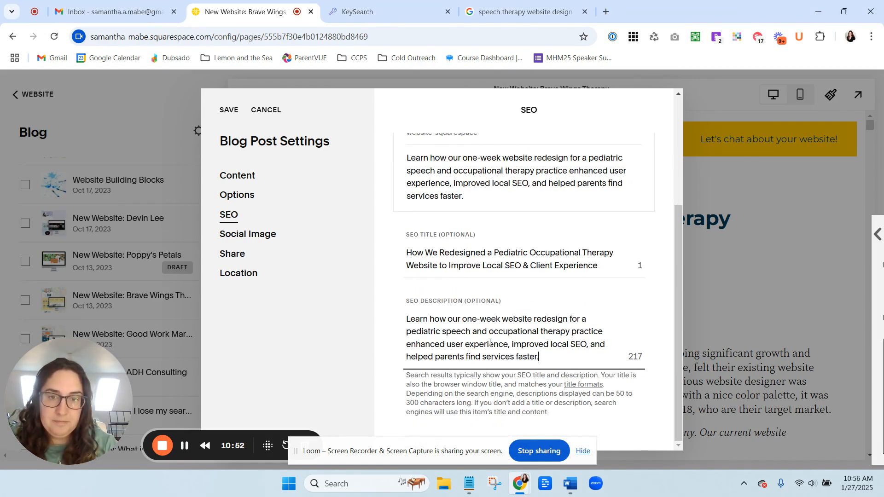
click(227, 110)
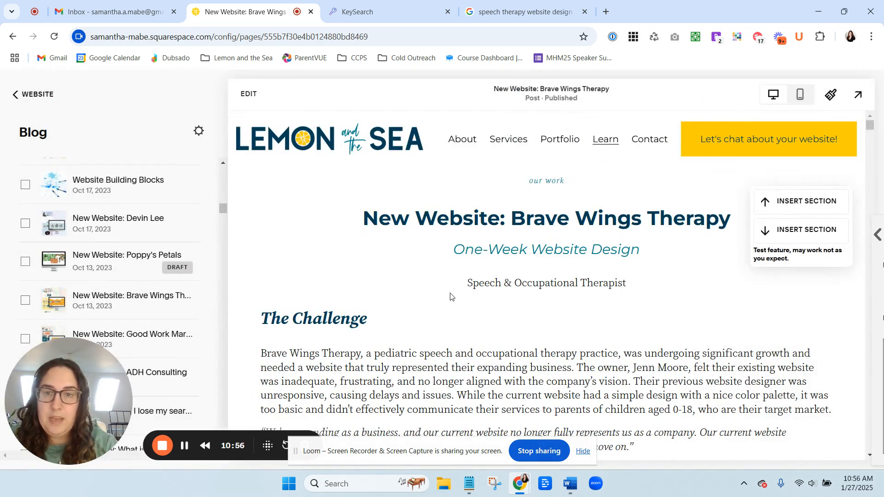
Enter edit mode and replace 'The Challenge' heading with 'The Challenge: A Pediatric Speech and Occupational Therapy Website That No Longer Worked'.
click(248, 93)
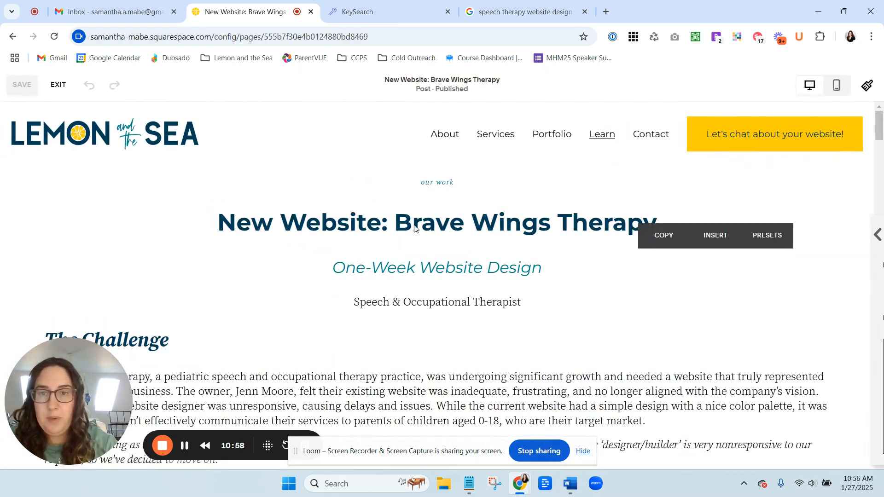
scroll(426, 236, down, 1)
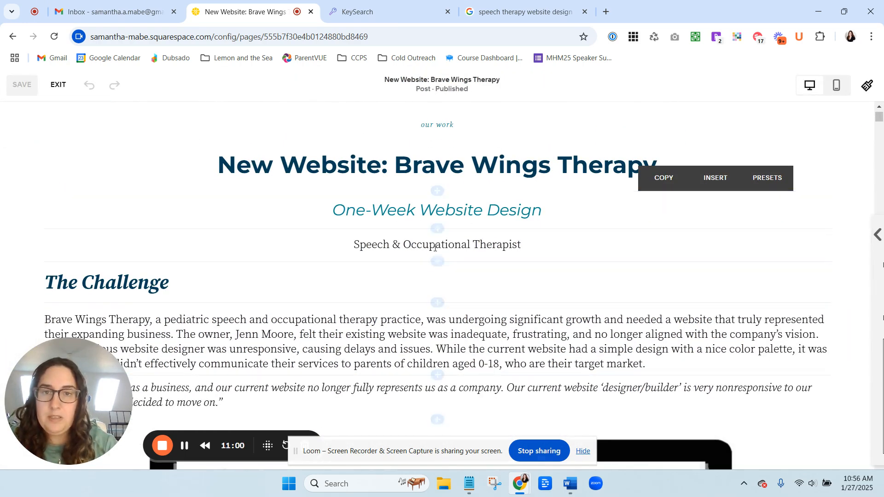
scroll(419, 198, down, 3)
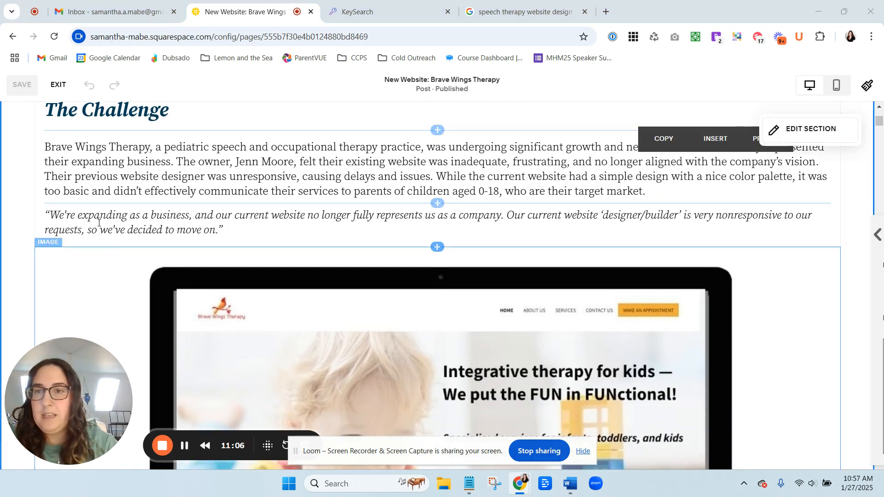
double_click(139, 115)
click(158, 104)
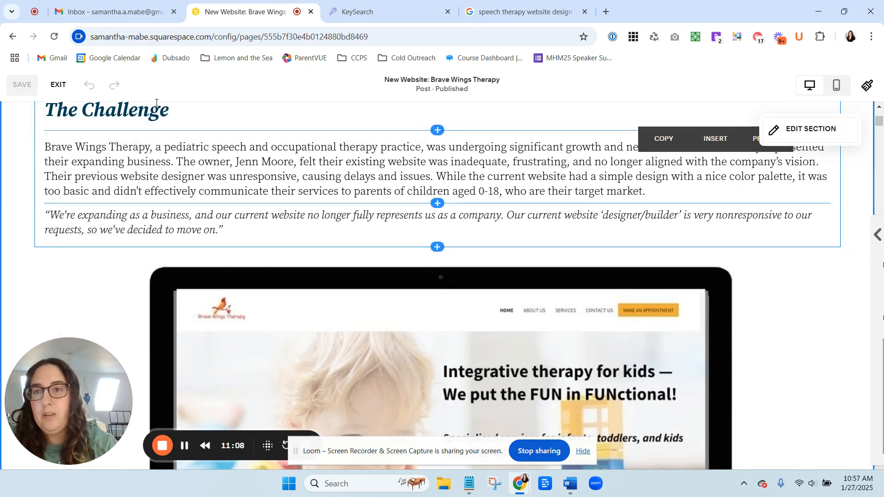
triple_click(158, 104)
text(The Challenge: A Pediatric Speech and Occupational Therapy Website That No Longer Worked)
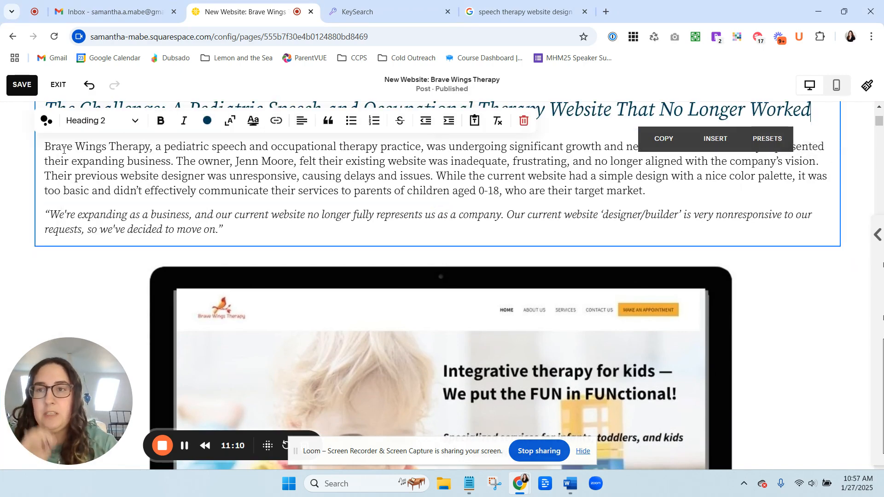
click(25, 156)
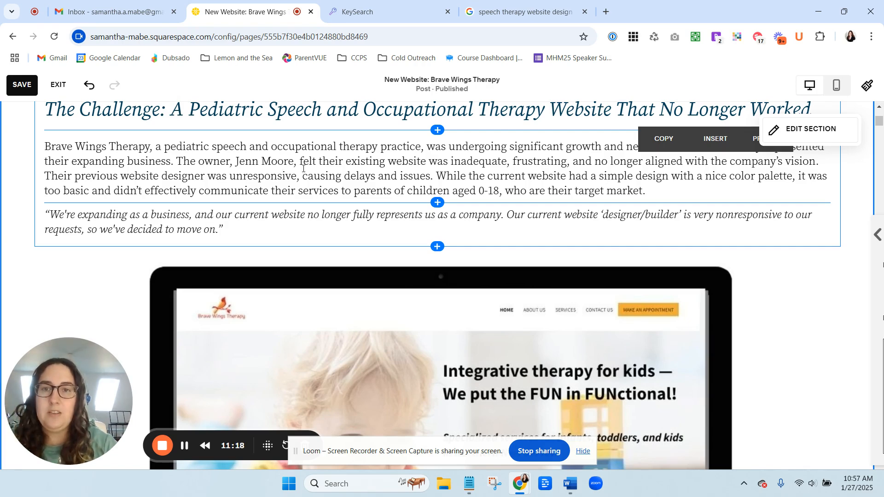
Paste the new heading text over the word 'Solution' in 'The Solution' heading.
scroll(305, 166, down, 15)
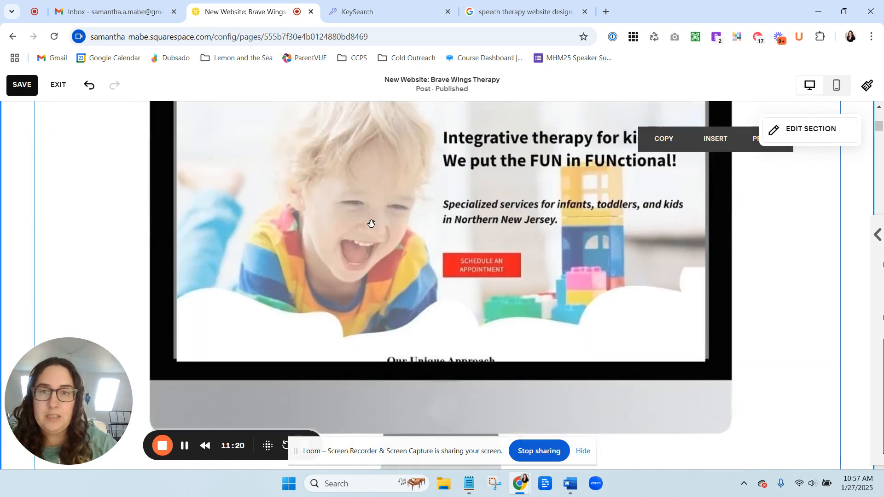
scroll(390, 229, up, 1)
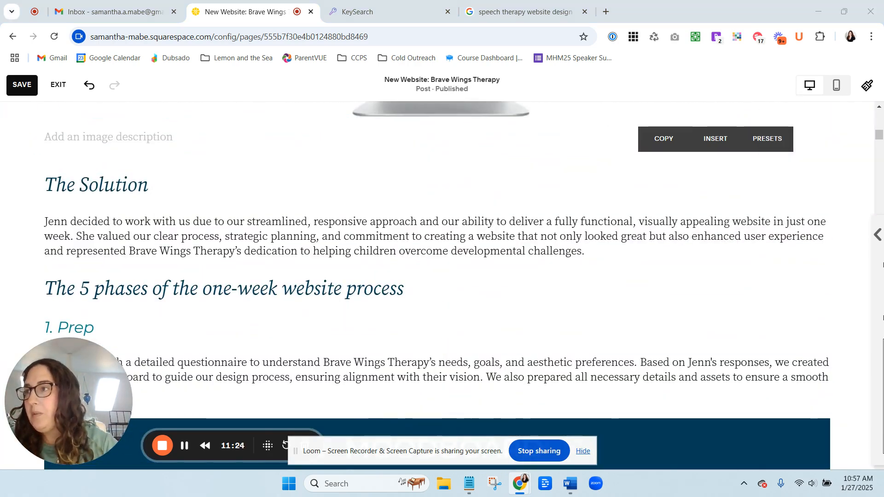
double_click(116, 180)
text(Solution: Building a Speech Therapy Website Design That Boosts Local SEO)
Replace the phases heading with 'The 5 Phases of Redesigning an Occupational Therapy Website'.
scroll(202, 258, down, 3)
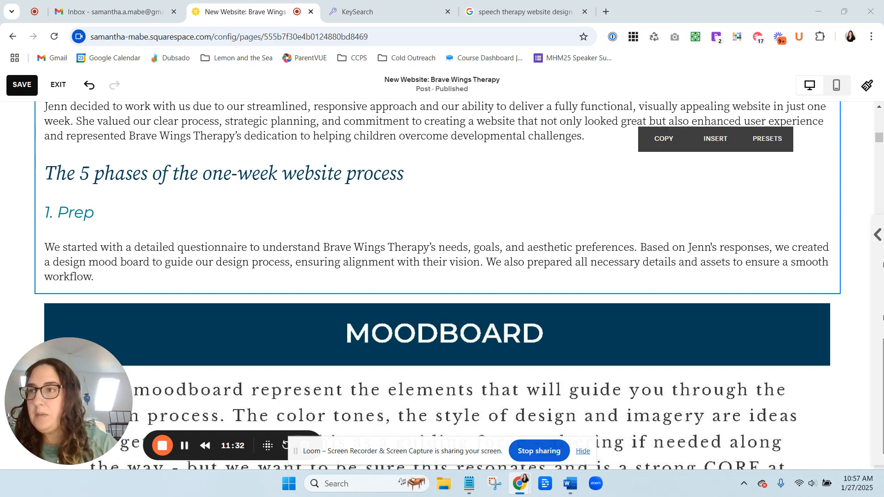
triple_click(137, 180)
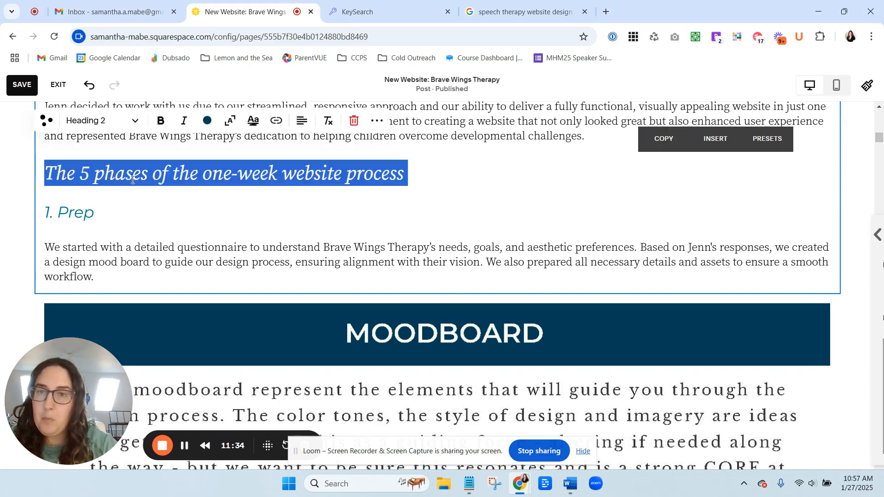
text(The 5 Phases of Redesigning an Occupational Therapy Website)
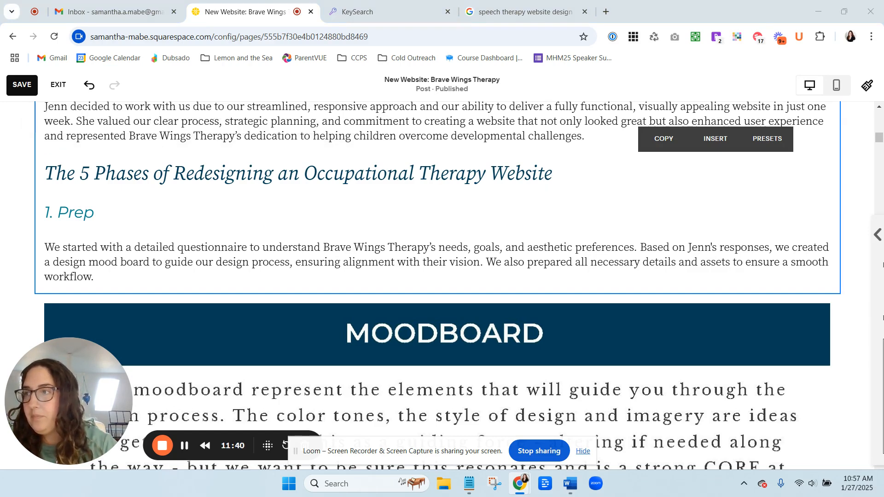
Paste the new heading text over the '1. Prep' heading.
scroll(175, 250, down, 5)
scroll(174, 248, up, 5)
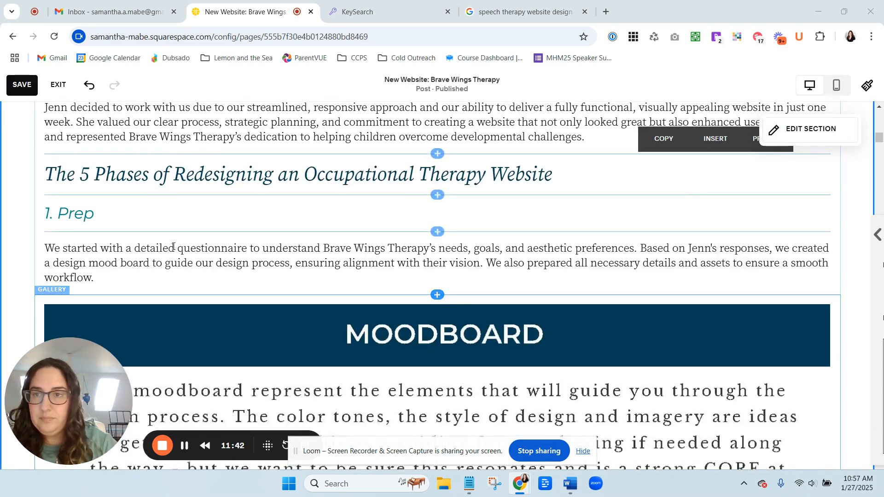
scroll(173, 247, up, 1)
scroll(173, 247, down, 1)
drag(95, 213, 47, 215)
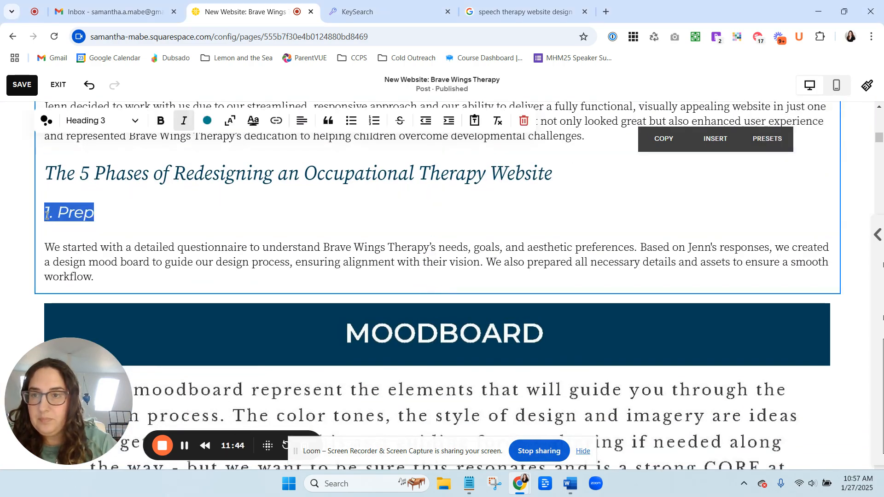
text(1. Prep: Laying the Foundation for a Local SEO-Optimized Website)
Change the '2. Propose' heading to '2. Propose: Creating a Pediatric Occupational Therapy Website Mockup'.
scroll(105, 230, down, 20)
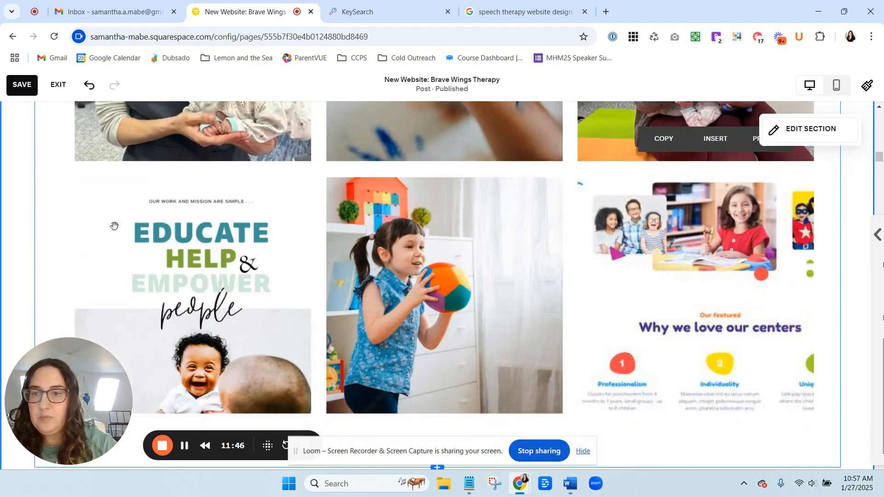
scroll(111, 223, up, 10)
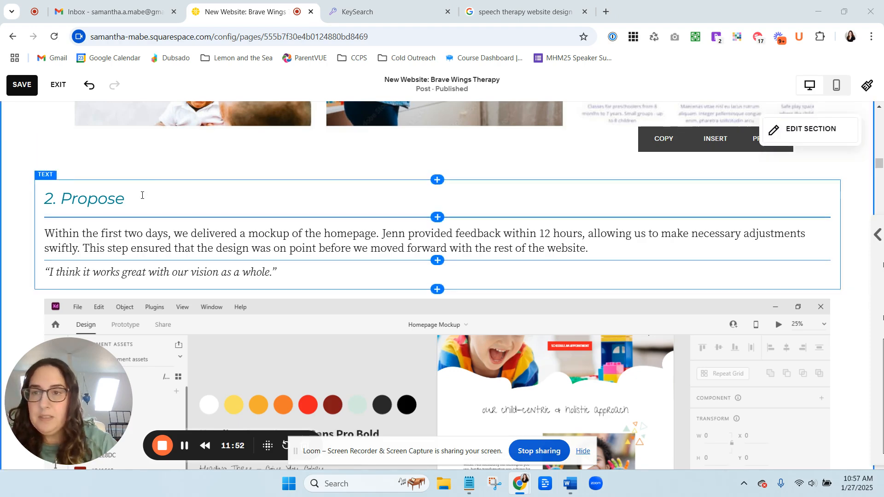
drag(140, 198, 45, 199)
text(2. Propose: Creating a Pediatric Occupational Therapy Website Mockup)
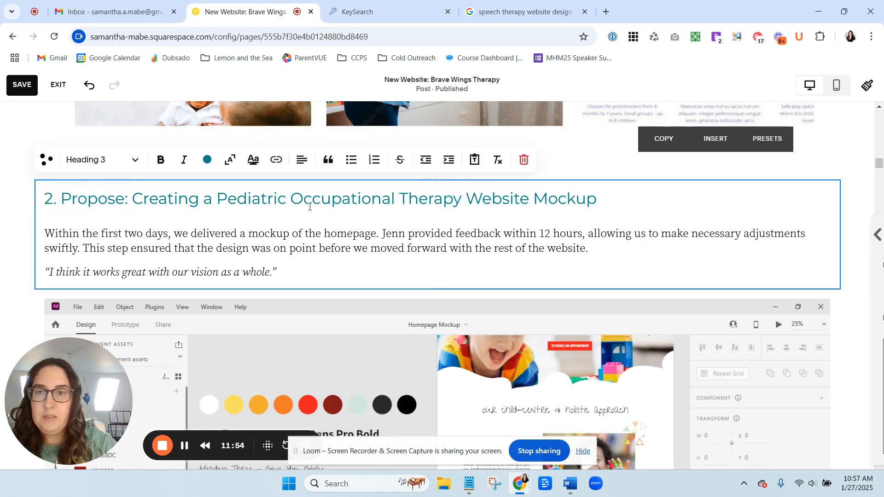
Change the '3. Produce' heading to '3. Produce: Developing a User-Friendly Speech Therapy Website on Squarespace', removing the duplicated number.
scroll(423, 216, down, 10)
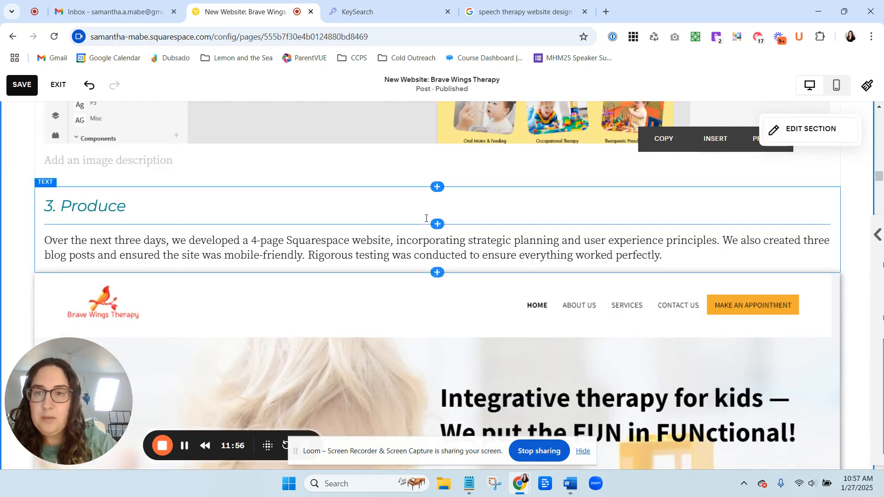
scroll(420, 216, up, 2)
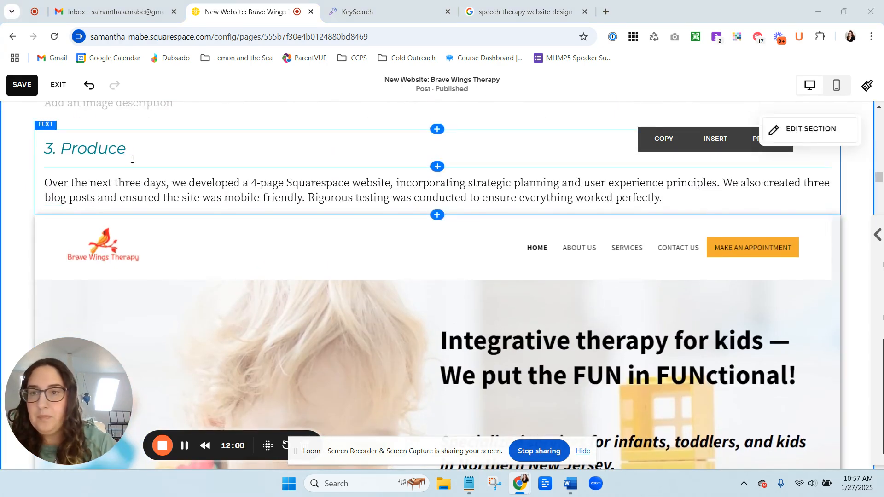
drag(132, 154, 51, 151)
text(3. Produce: Developing a User-Friendly Speech Therapy Website on Squarespace)
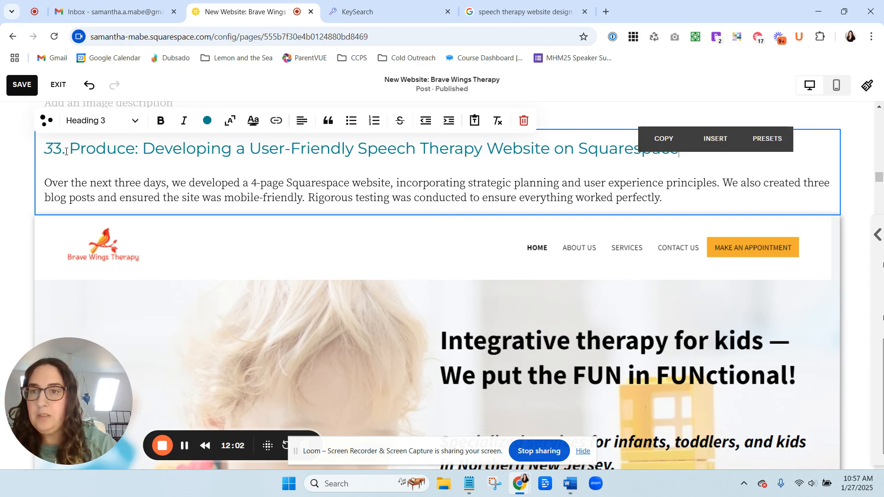
click(55, 146)
key(BackSpace)
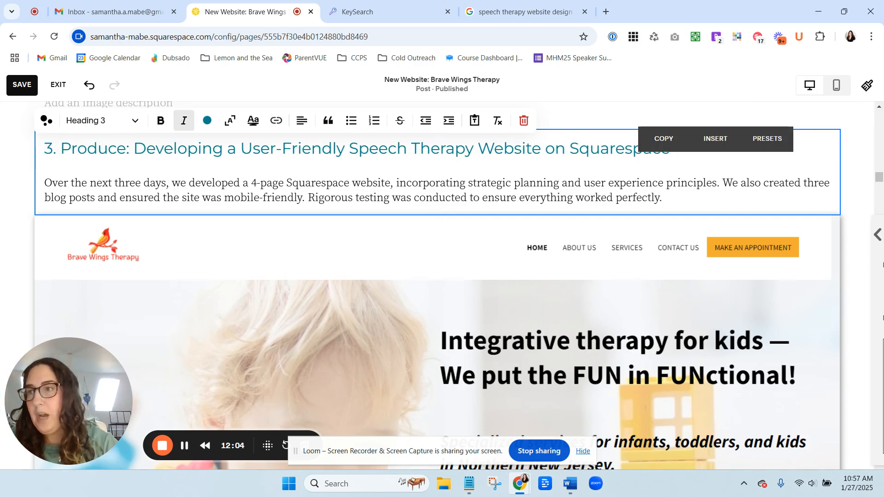
Scroll through the post's embedded website screenshots to find the next section to update.
scroll(138, 272, down, 20)
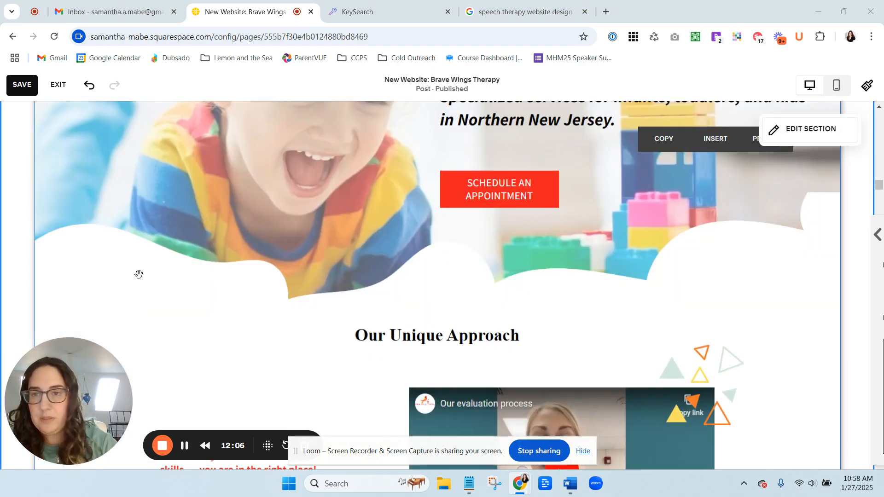
scroll(141, 243, down, 20)
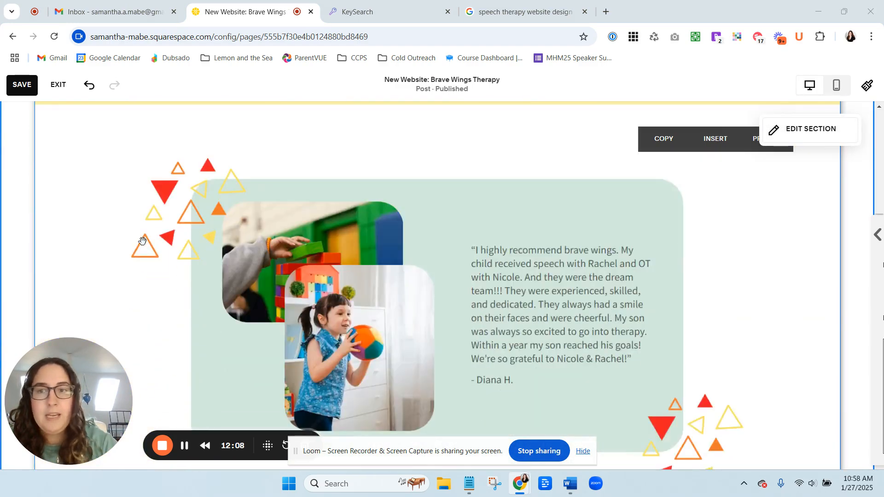
scroll(148, 230, down, 20)
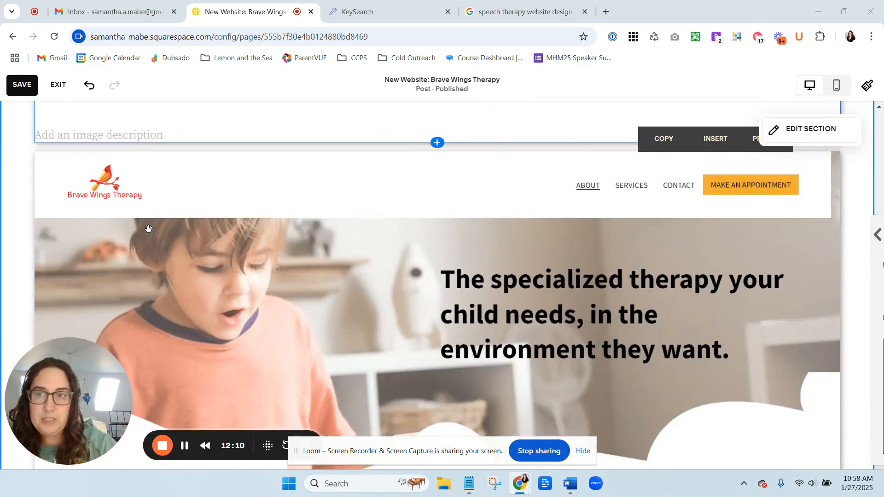
scroll(143, 237, down, 20)
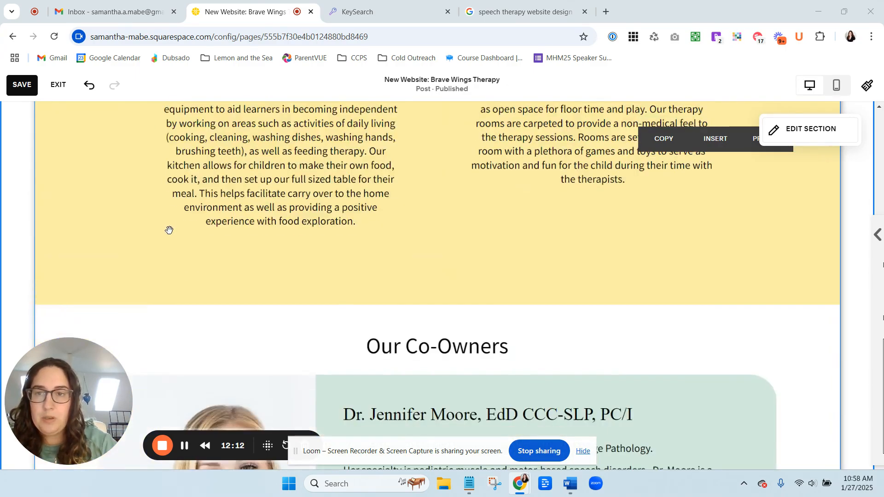
scroll(188, 225, down, 20)
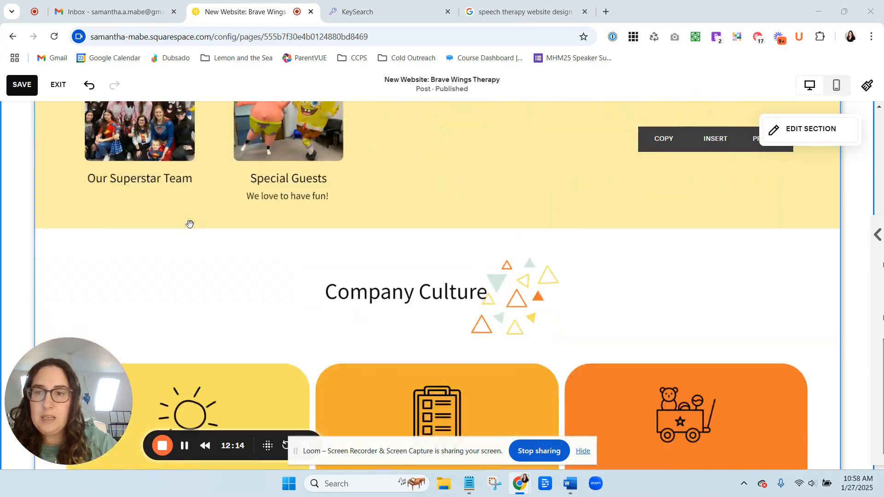
scroll(197, 215, down, 20)
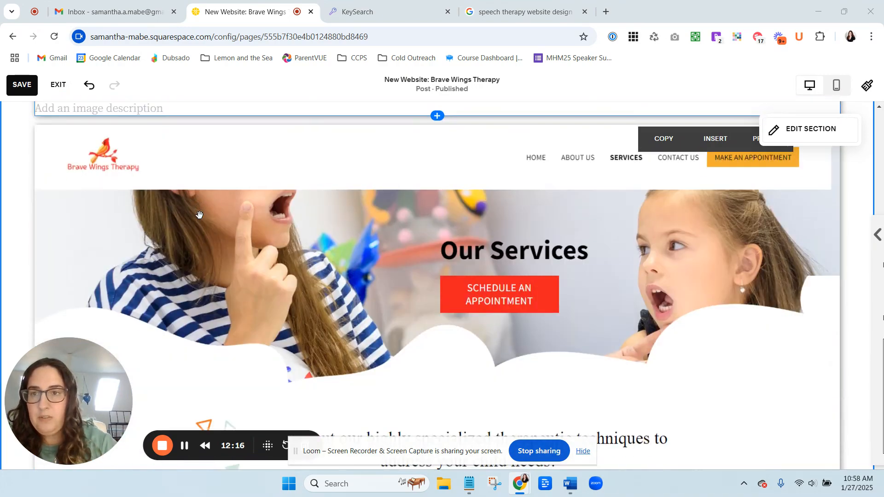
scroll(232, 219, down, 20)
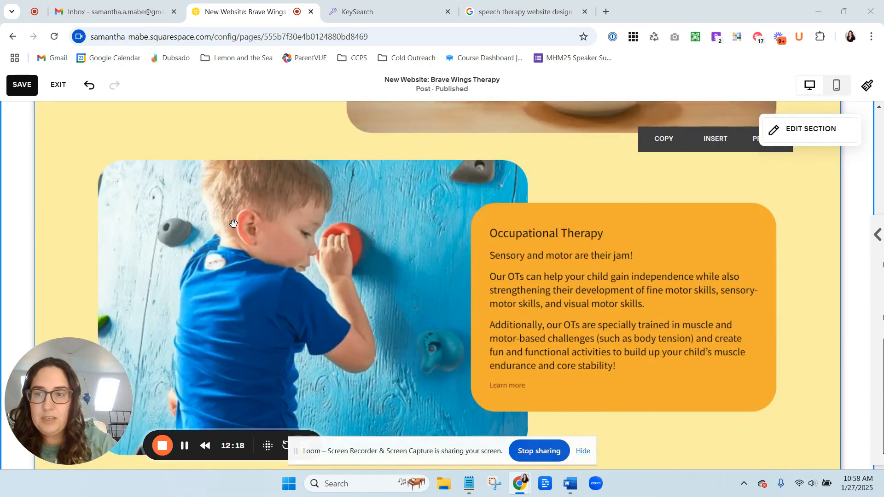
Replace the '4. Perfect' heading with '4. Perfect: Connecting the Website to Google Maps and Optimizing SEO'.
scroll(240, 219, down, 5)
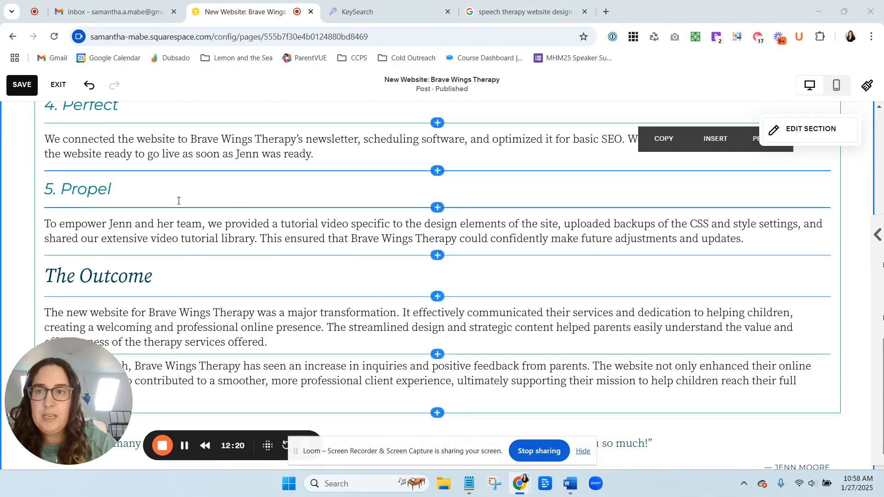
drag(120, 161, 47, 161)
text(4. Perfect: Connecting the Website to Google Maps and Optimizing SEO)
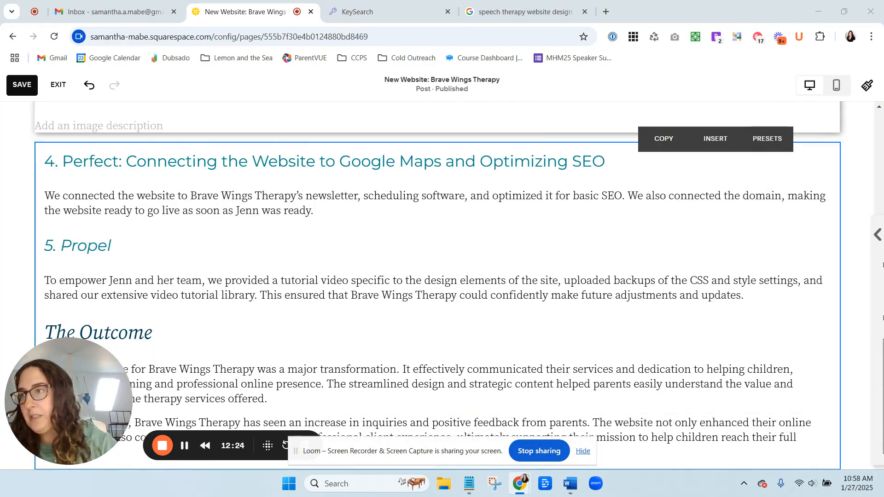
Replace the '5. Propel' heading with '5. Propel: Empowering Brave Wings Therapy to Manage Their New Website'.
drag(117, 245, 41, 245)
text(5. Propel: Empowering Brave Wings Therapy to Manage Their New Website)
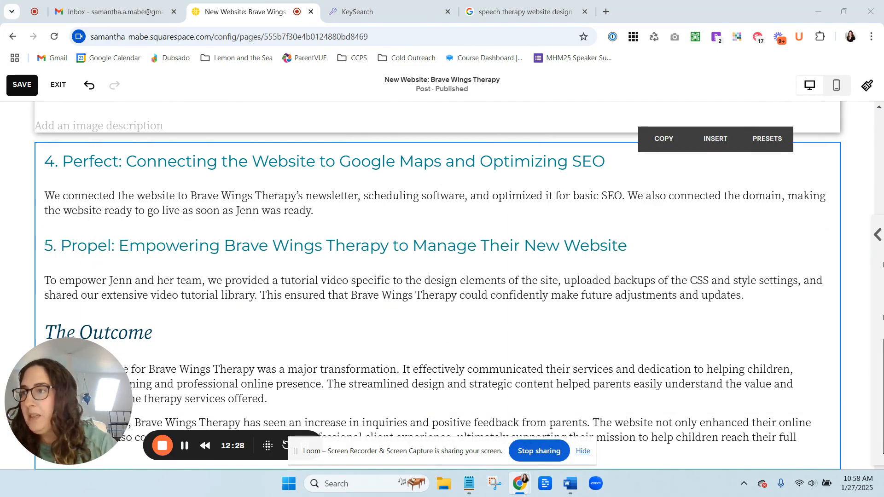
Replace 'The Outcome' heading with the new title beginning 'The Outcome: How a Pediatric Occupational Therapy Website Design Improved Visibility'.
drag(152, 331, 44, 332)
text(The Outcome: How a Pediatric Occupational Therapy Website Design Improved Visibility and Inquiries)
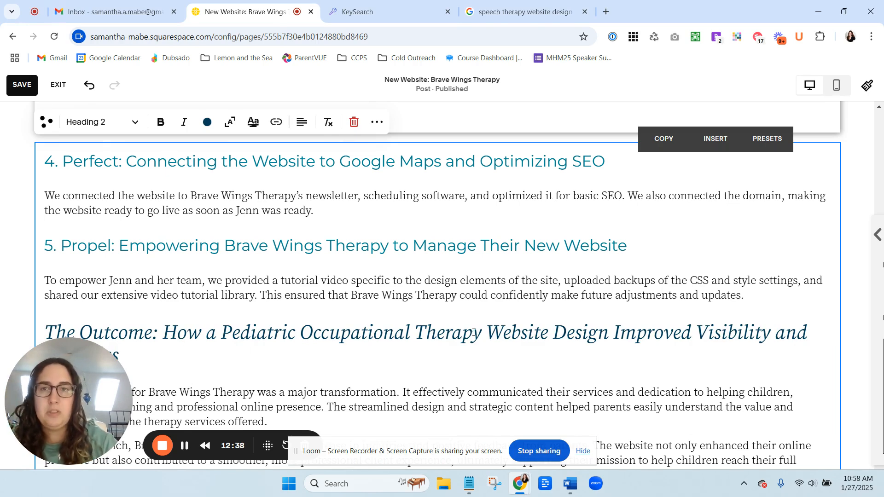
Review the updated section headings and save the post.
scroll(394, 306, down, 15)
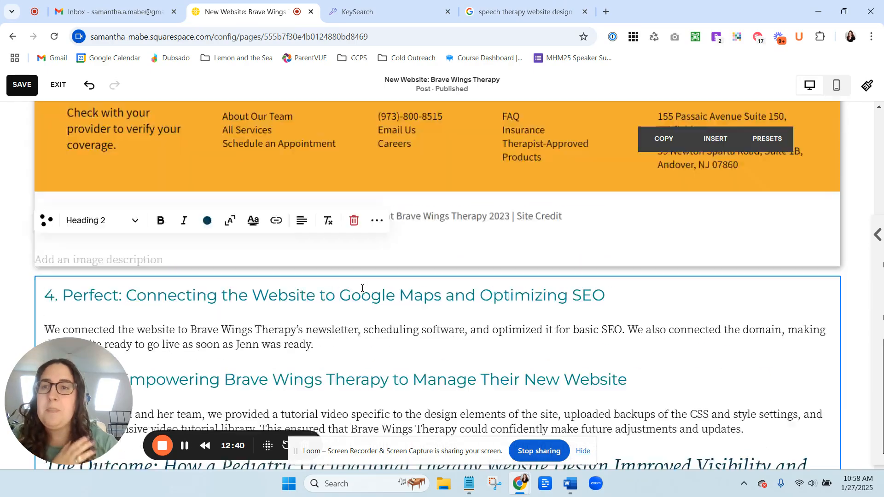
scroll(363, 288, up, 3)
drag(878, 142, 880, 138)
scroll(878, 136, up, 20)
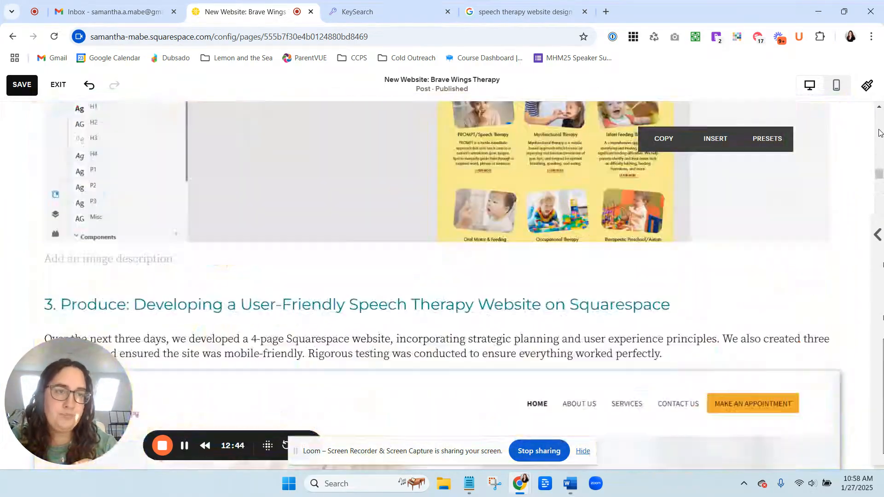
scroll(645, 241, down, 5)
scroll(467, 235, down, 4)
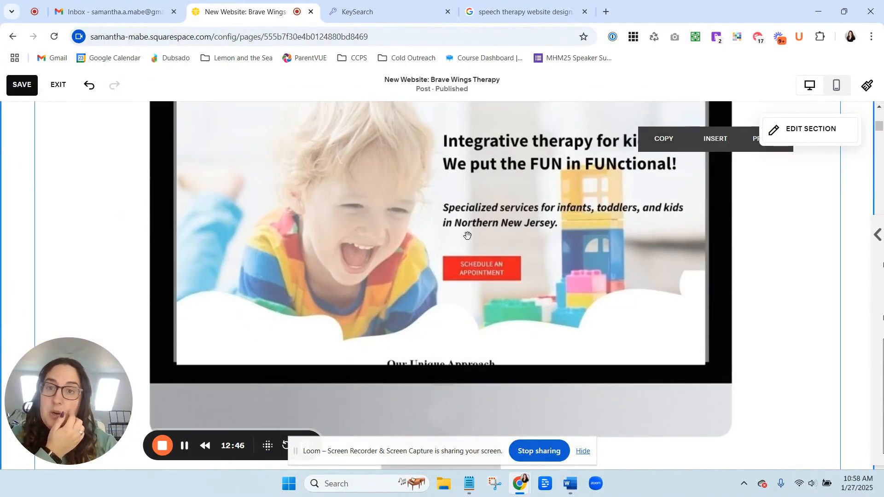
click(33, 88)
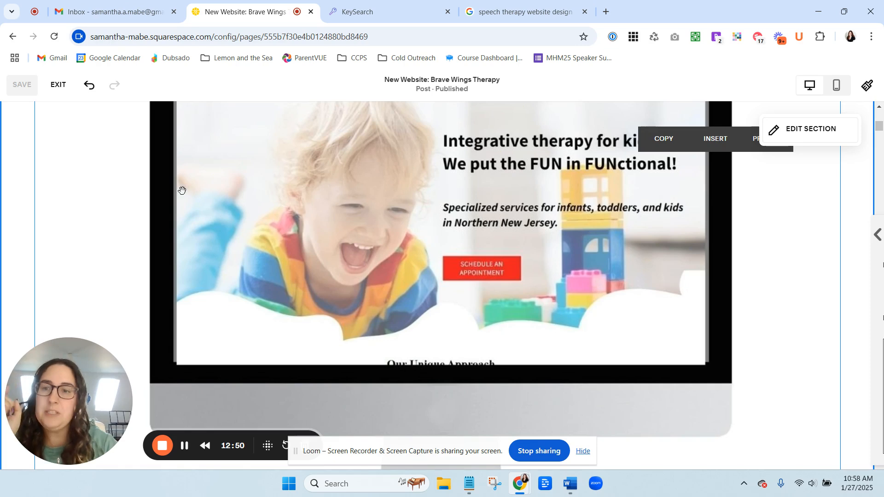
Exit the post editor.
click(63, 86)
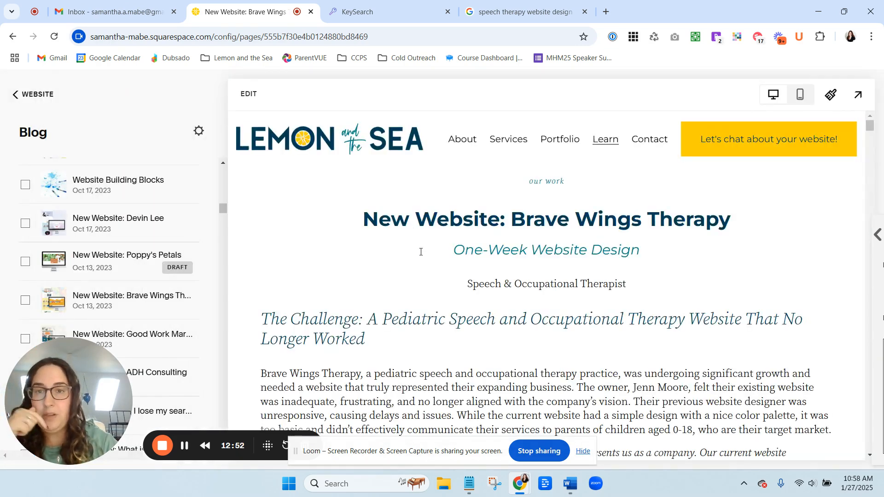
scroll(445, 254, down, 10)
right_click(438, 178)
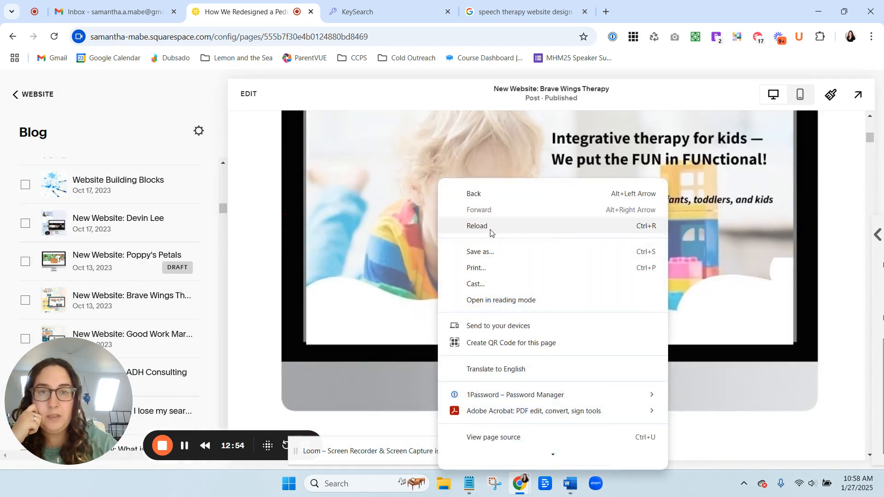
scroll(503, 357, down, 1)
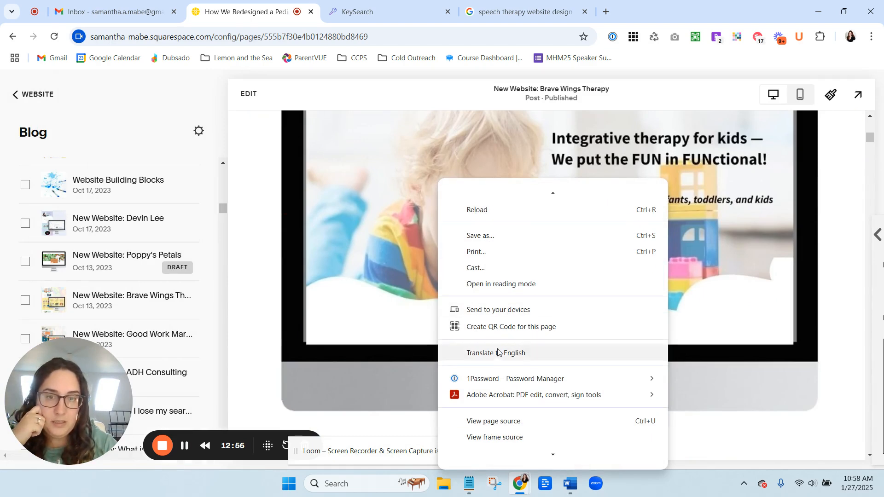
Switch to the KeySearch tab and open lemonandthesea.com/testimonials.
click(405, 13)
click(405, 13)
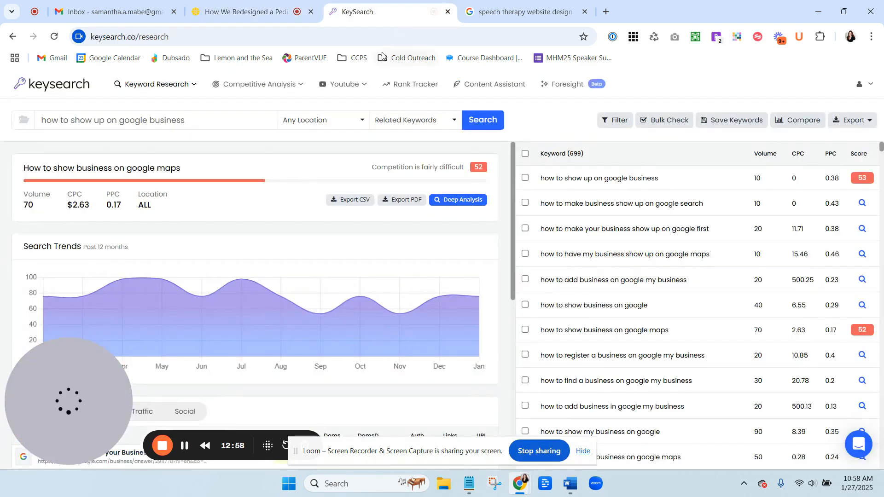
click(391, 36)
text(lemon)
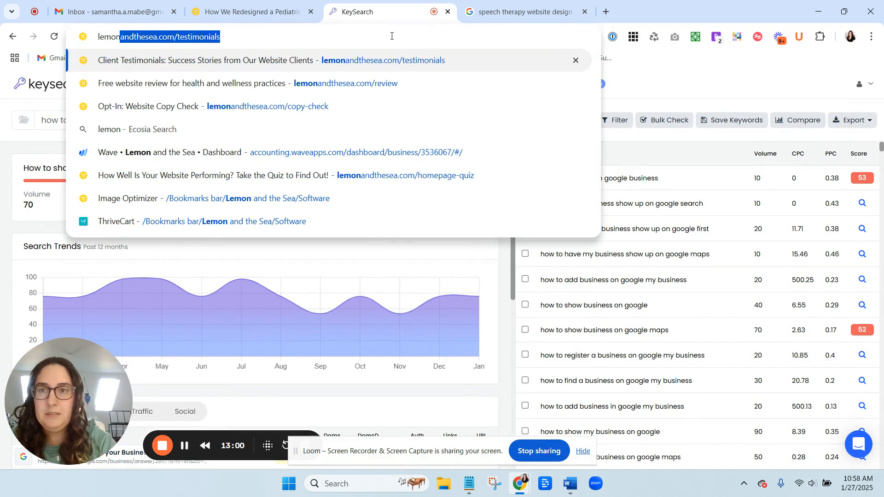
key(Return)
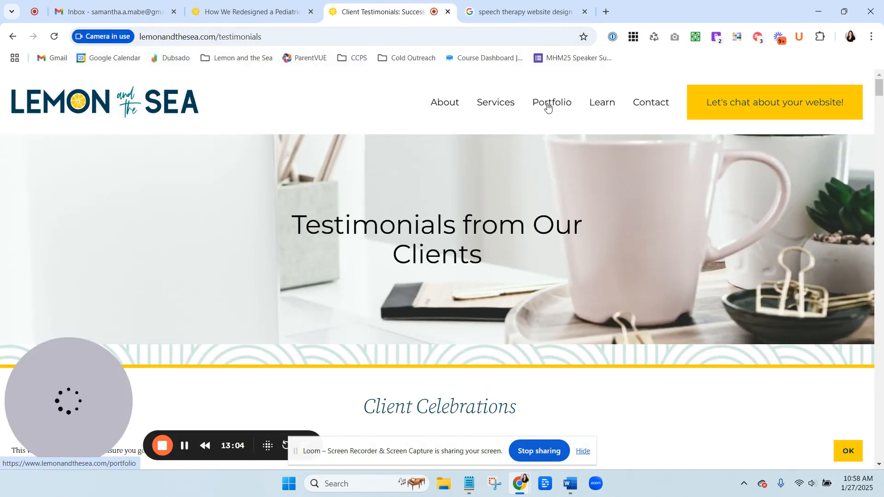
Open the Portfolio page and go to the Brave Wings Therapy case study.
click(572, 125)
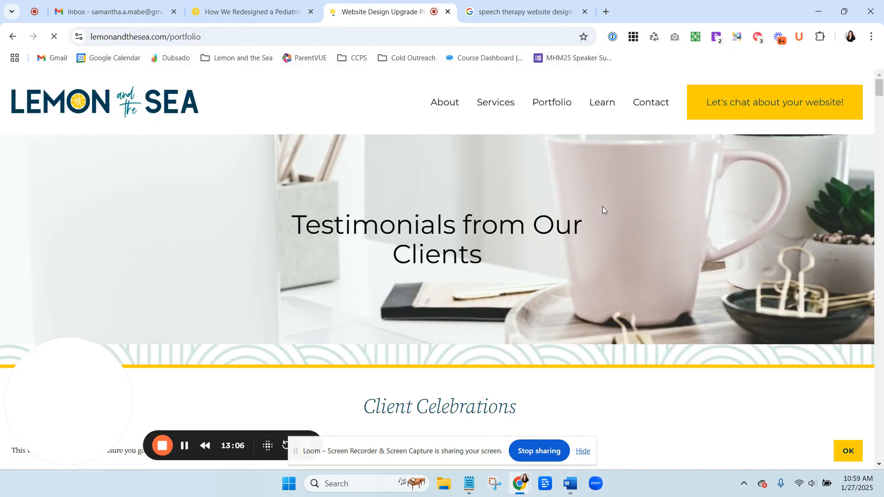
scroll(583, 223, down, 2)
scroll(583, 222, down, 9)
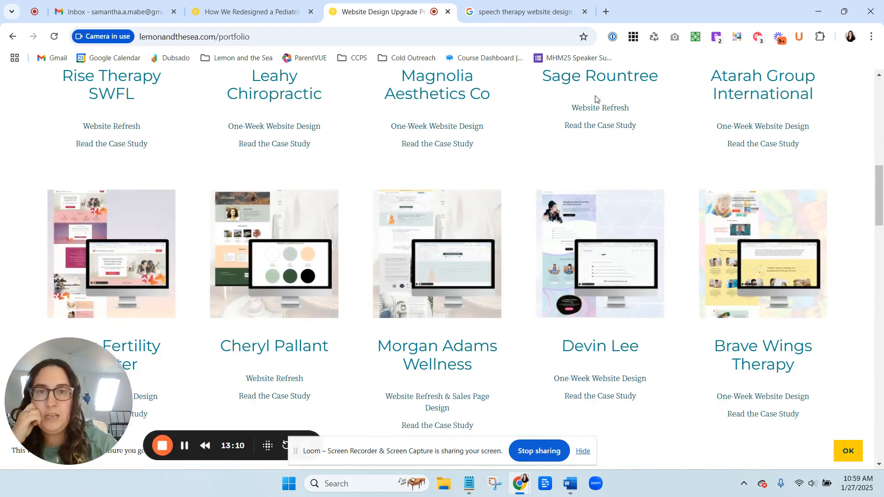
scroll(717, 154, down, 9)
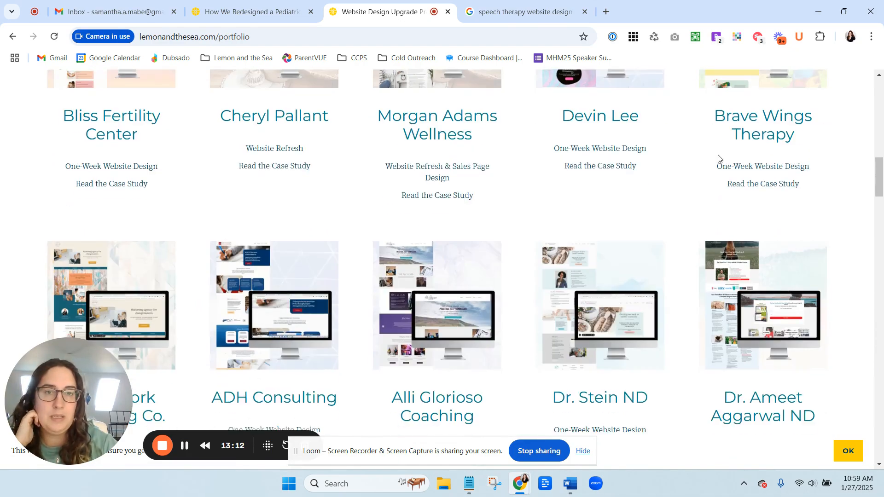
scroll(718, 159, down, 4)
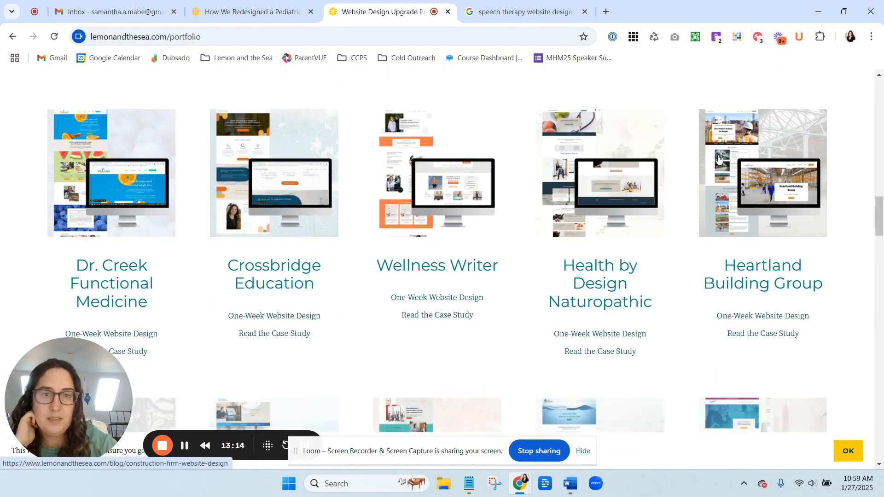
scroll(717, 159, up, 5)
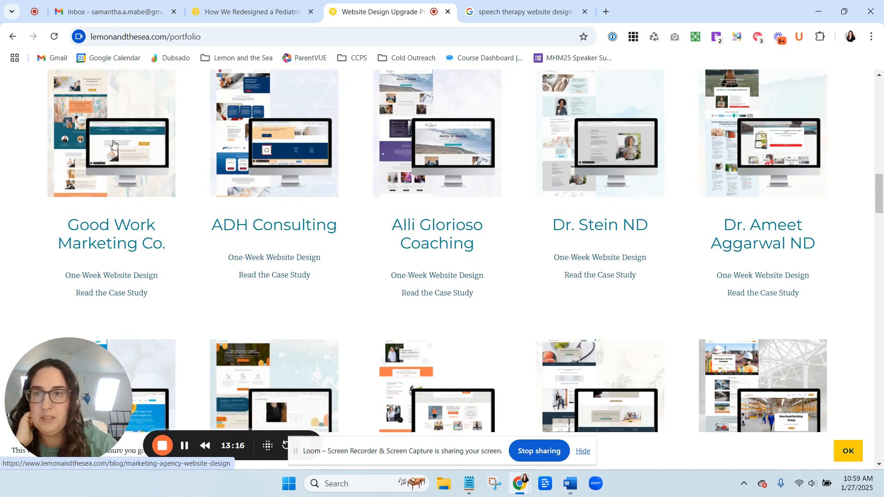
scroll(755, 122, up, 5)
click(748, 129)
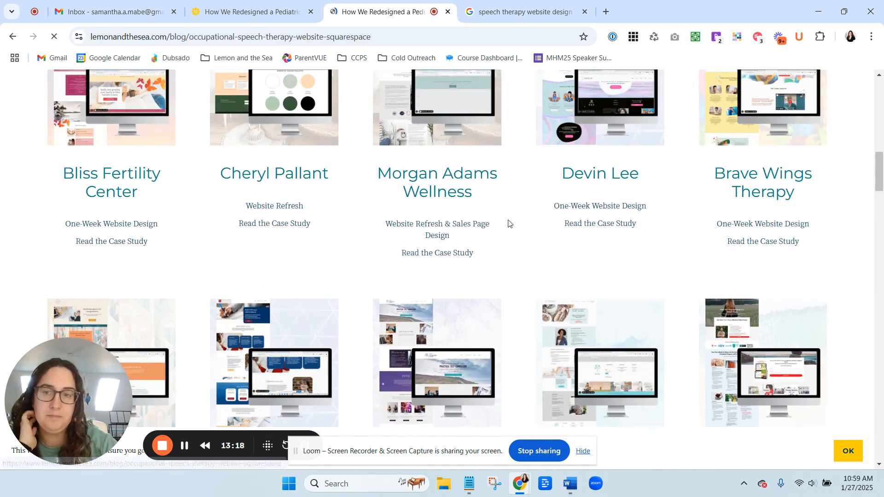
Try to save the case study's hero mockup image as 'pediatric-occupational-therapy-website-design.jpg'.
scroll(339, 256, down, 13)
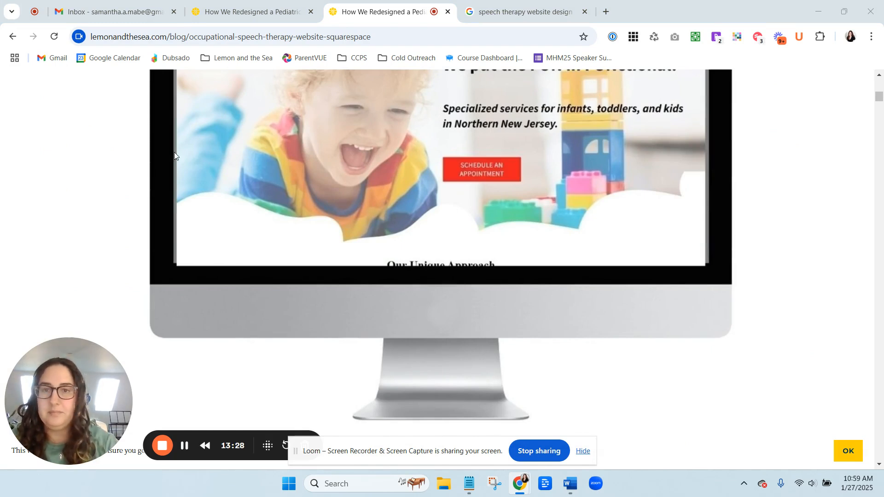
right_click(274, 112)
right_click(543, 124)
click(577, 153)
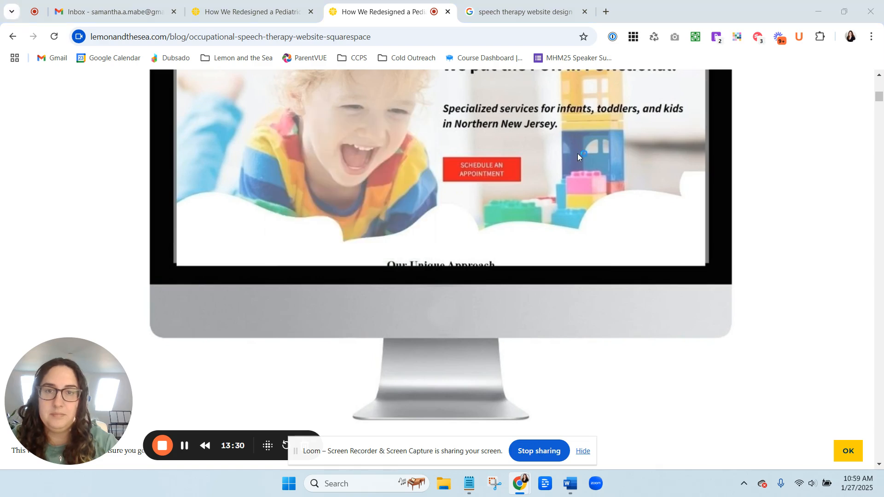
text(pediatric-occupational-therapy-website-design.jpg)
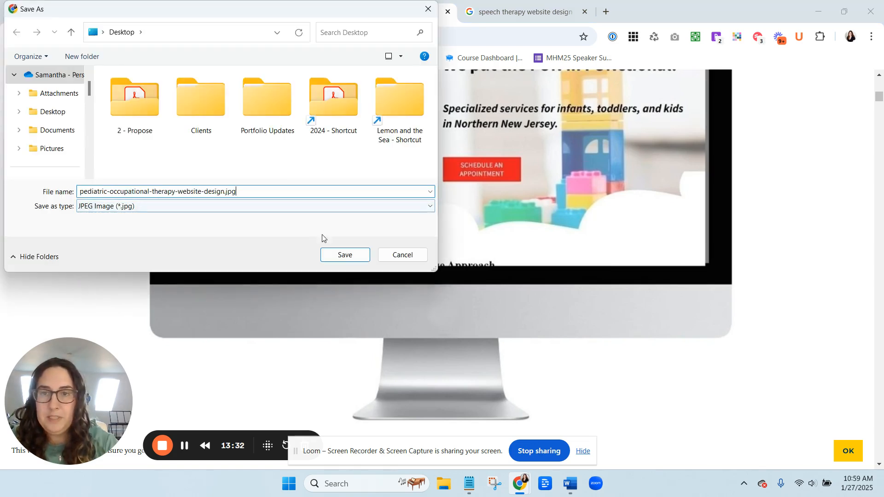
click(345, 254)
click(513, 248)
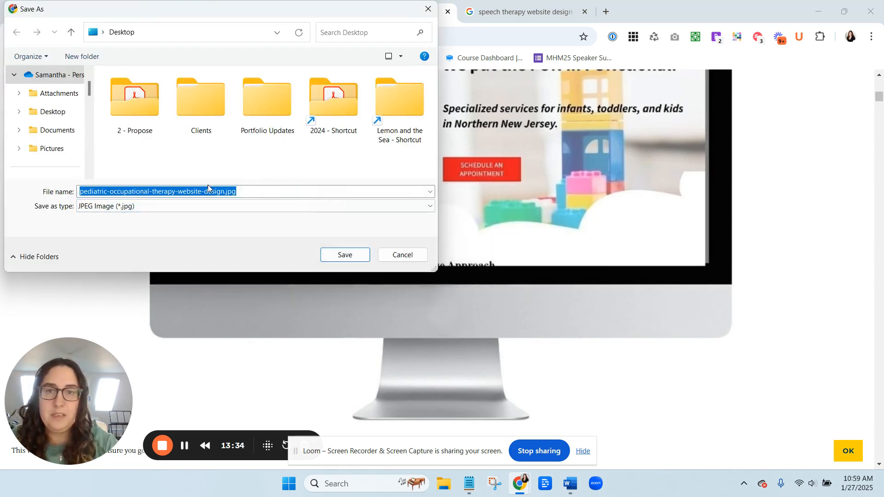
click(402, 255)
Save the hero mockup image to the Desktop with its default name.
right_click(442, 219)
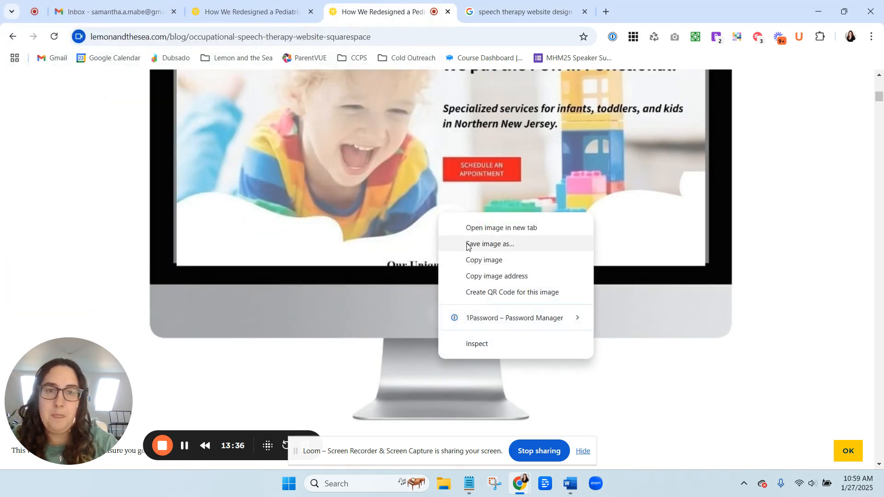
click(481, 243)
click(345, 255)
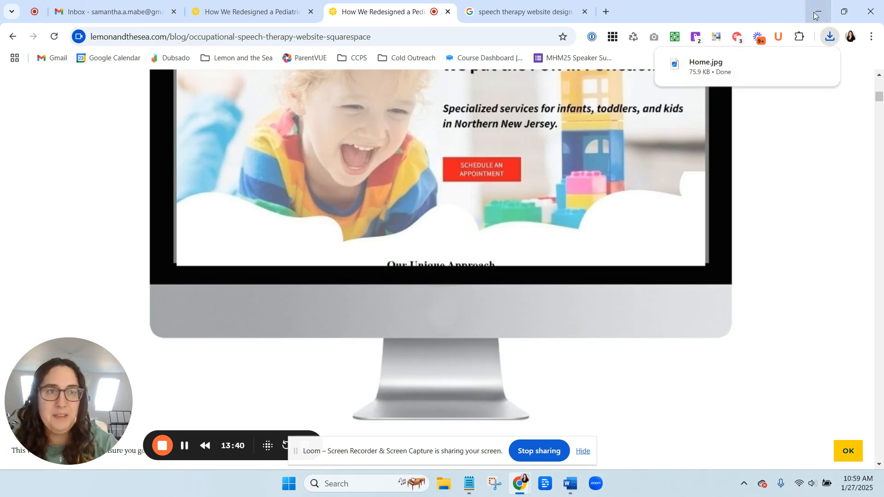
Rename the downloaded image file on the Desktop to 'pediatric-occupational-therapy-website-design.jpg'.
click(844, 11)
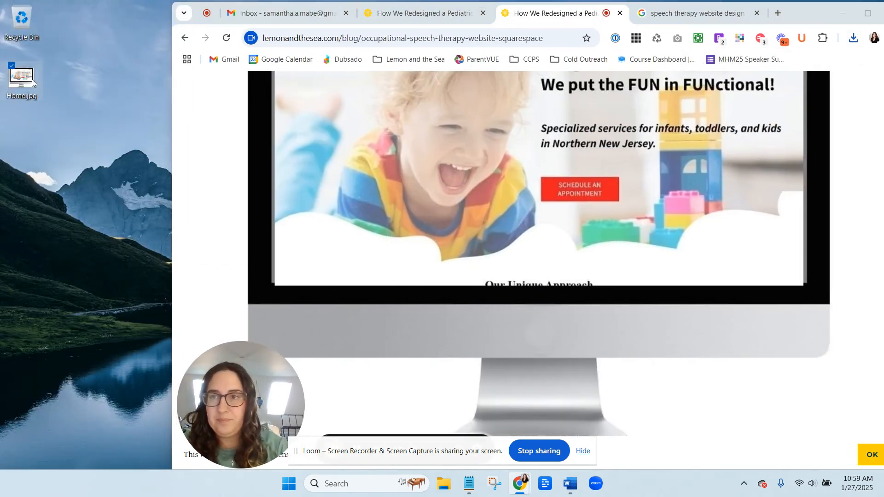
click(23, 96)
click(22, 97)
text(pediatric-occupational-therapy-website-design)
click(78, 129)
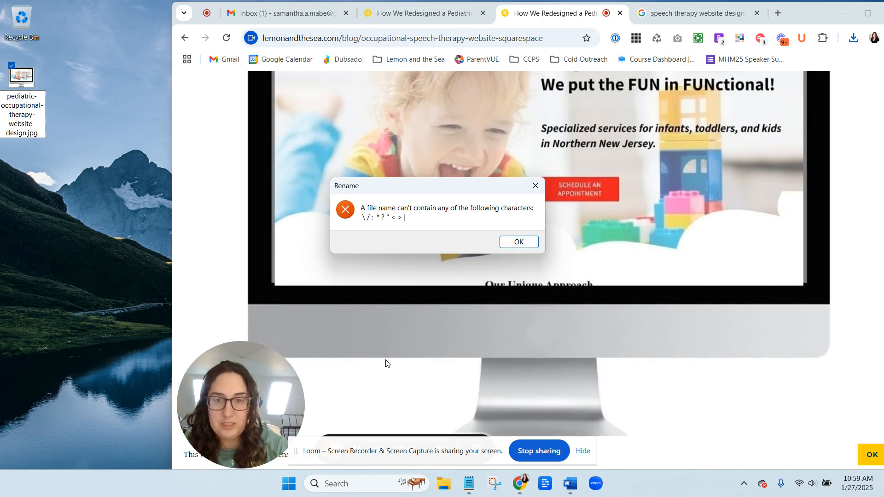
click(511, 241)
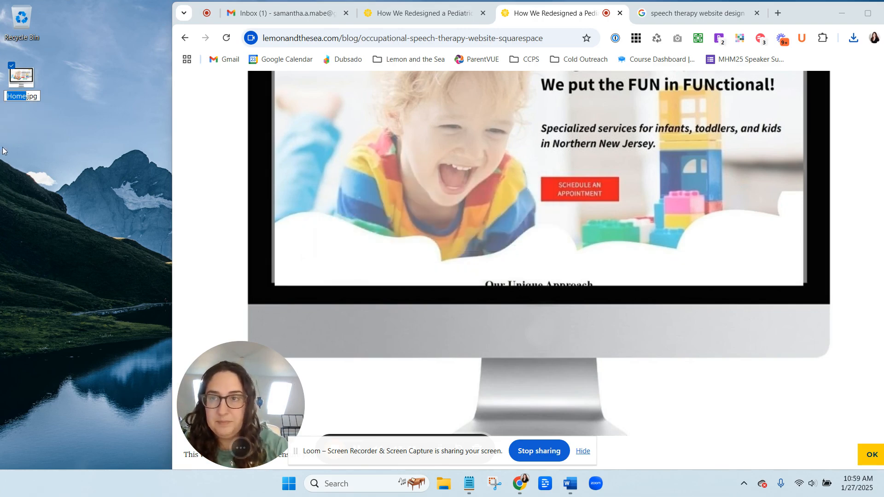
key(Return)
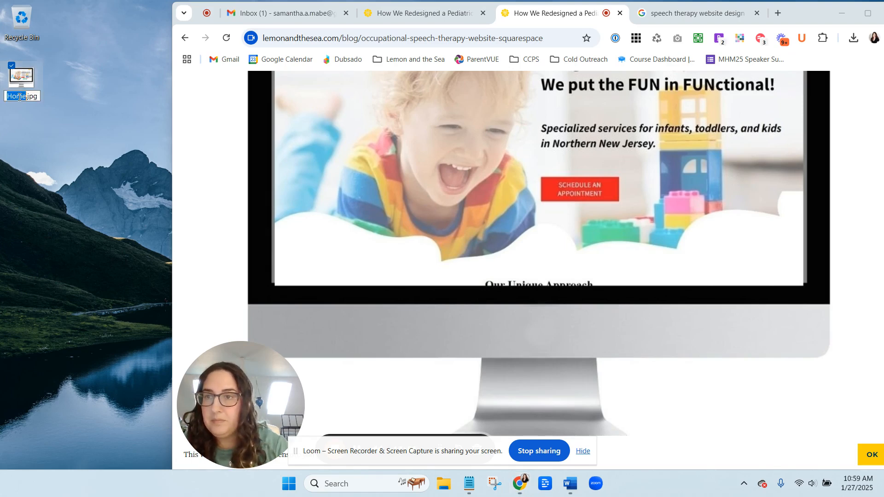
text(pediatric-occupational-therapy-website-design)
click(94, 114)
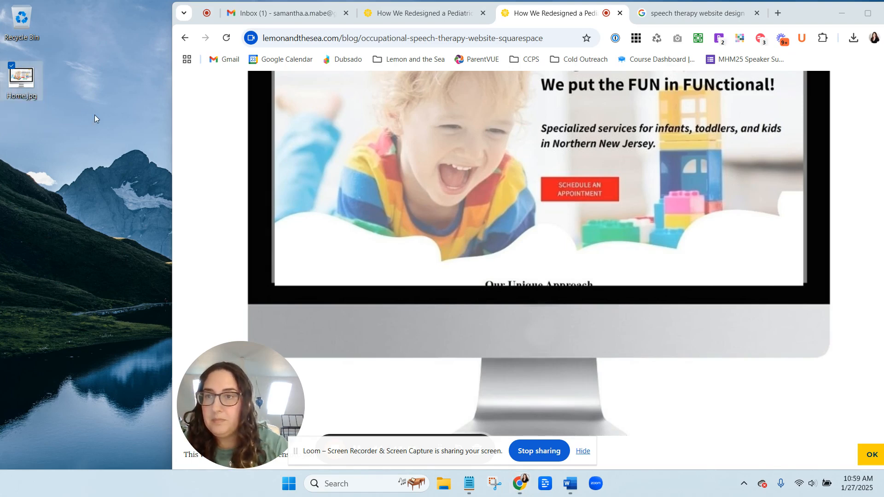
Open TinyPNG in a new browser tab and maximize the window.
click(430, 3)
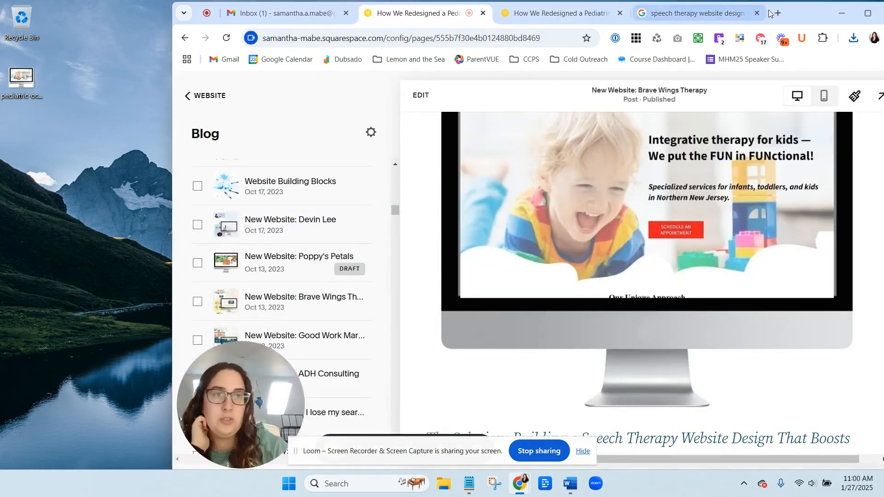
click(775, 13)
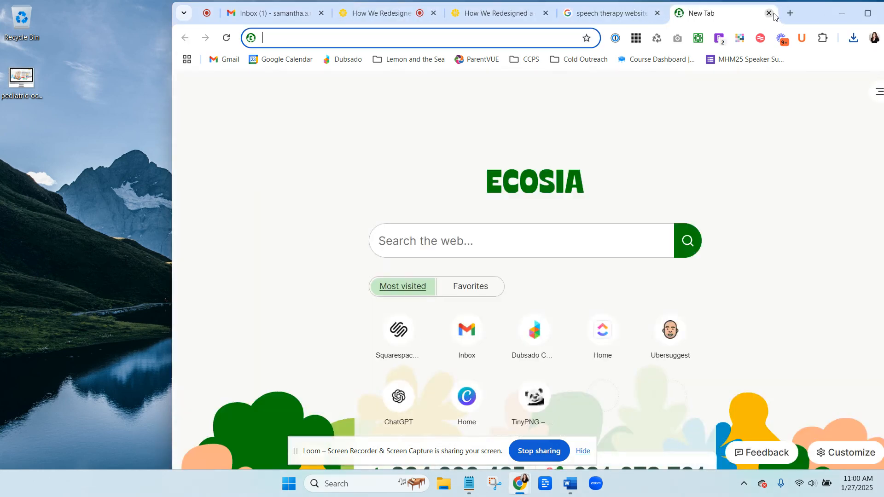
text(tinypng.com)
key(Return)
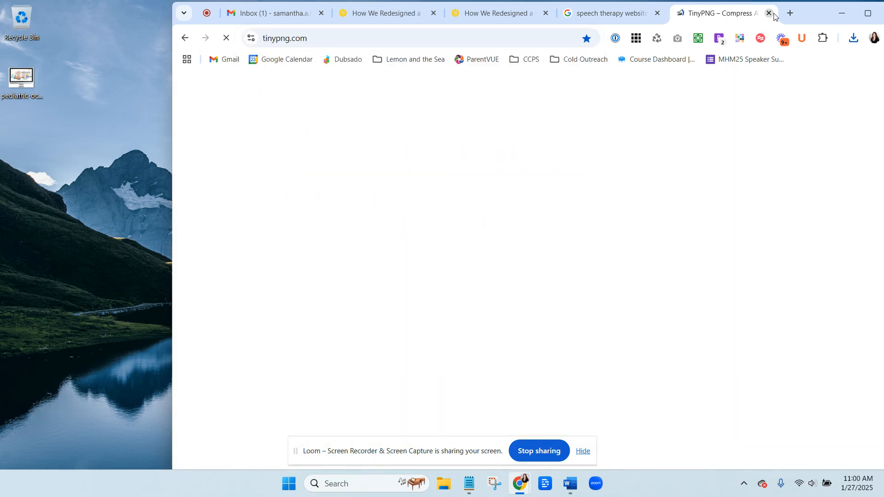
click(867, 13)
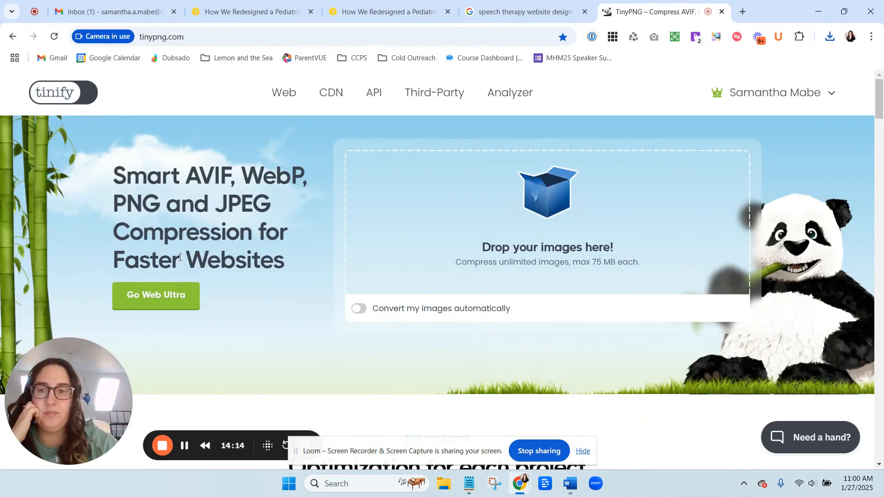
Upload 'pediatric-occupational-therapy-website-design.jpg' from the Desktop to TinyPNG for compression.
click(532, 218)
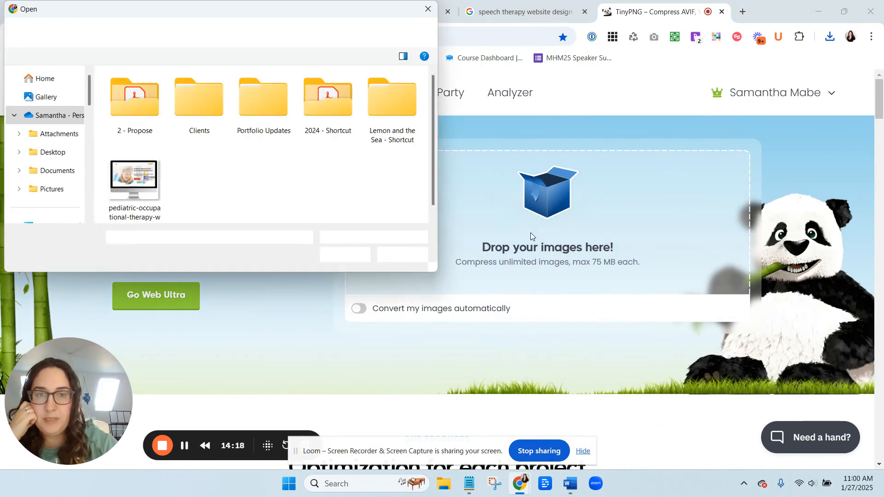
click(143, 190)
click(336, 257)
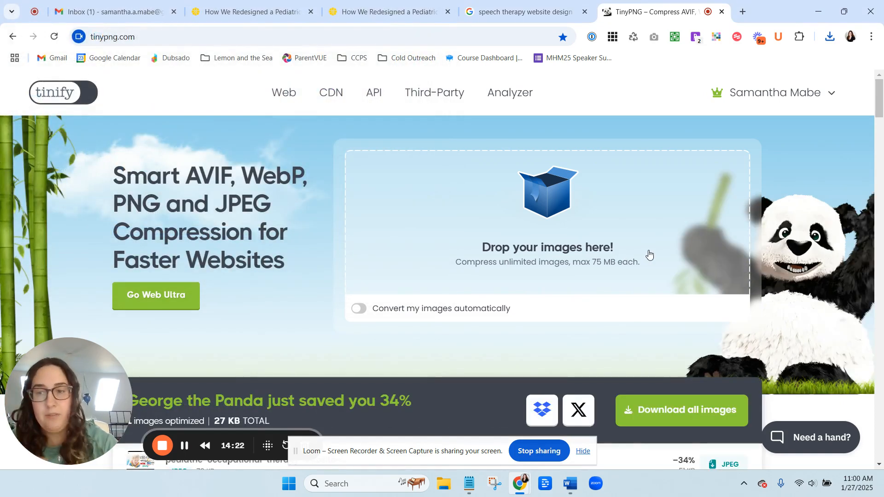
Download the compressed JPEG to the Desktop, overwriting the original 'pediatric-occupational-therapy-website-design.jpg'.
scroll(653, 290, down, 5)
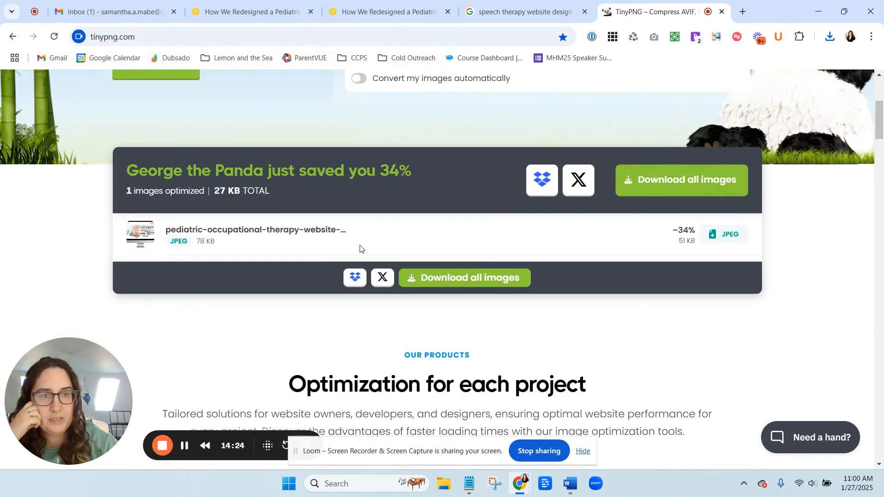
click(728, 235)
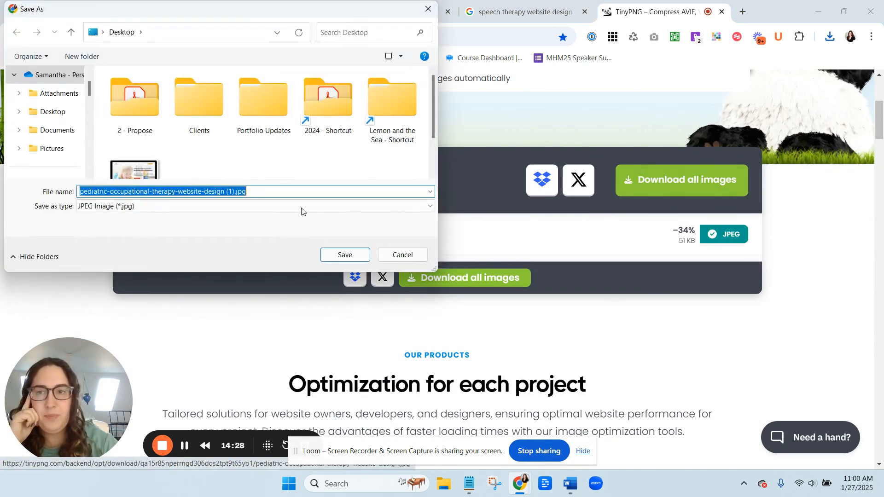
click(159, 173)
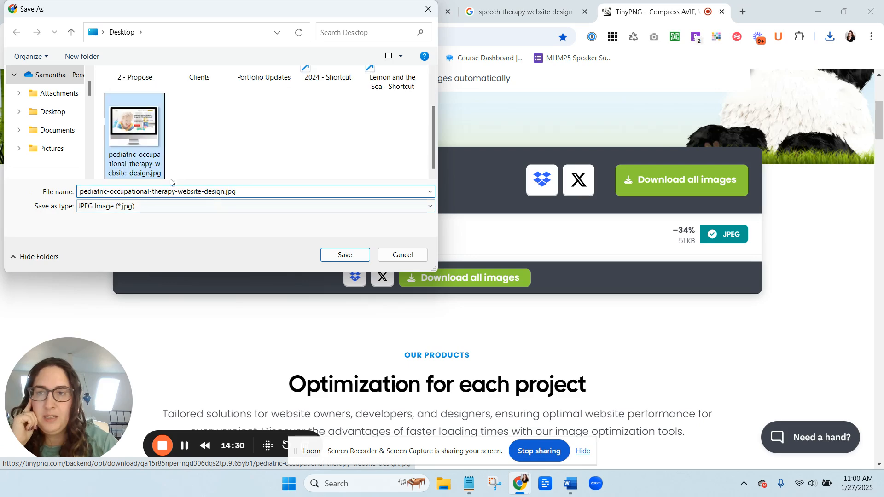
click(322, 257)
click(485, 239)
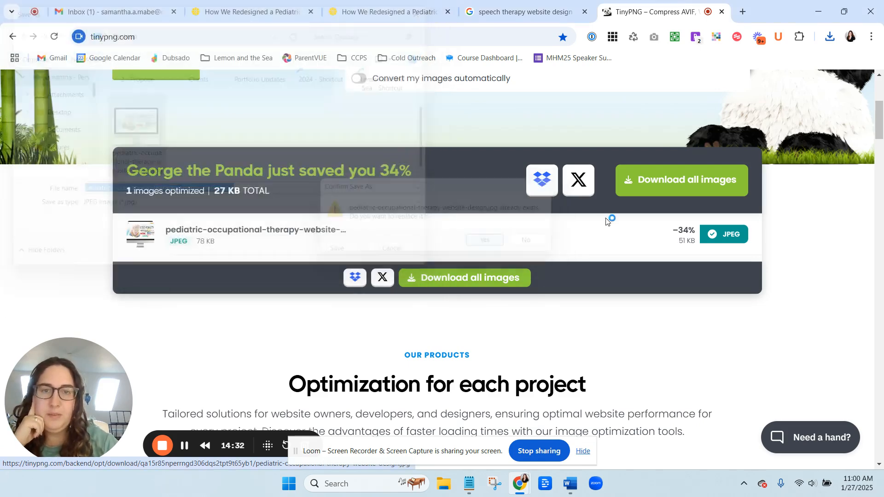
In the blog post editor, replace the hero mockup image block's image with the compressed 'pediatric-occupational-therapy-website-design.jpg'.
click(248, 12)
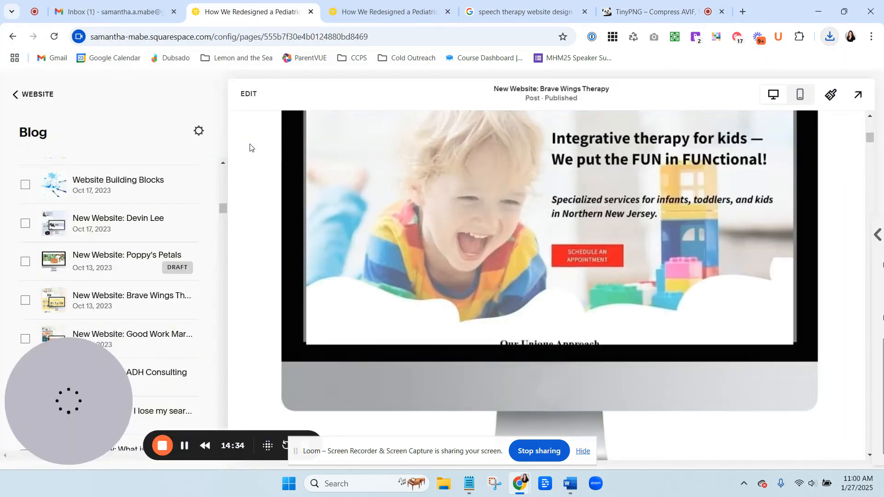
click(244, 99)
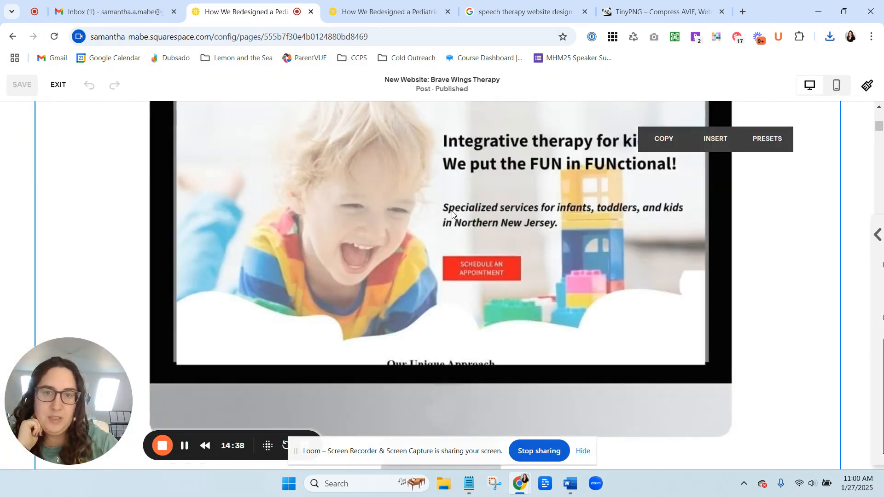
click(537, 231)
click(836, 260)
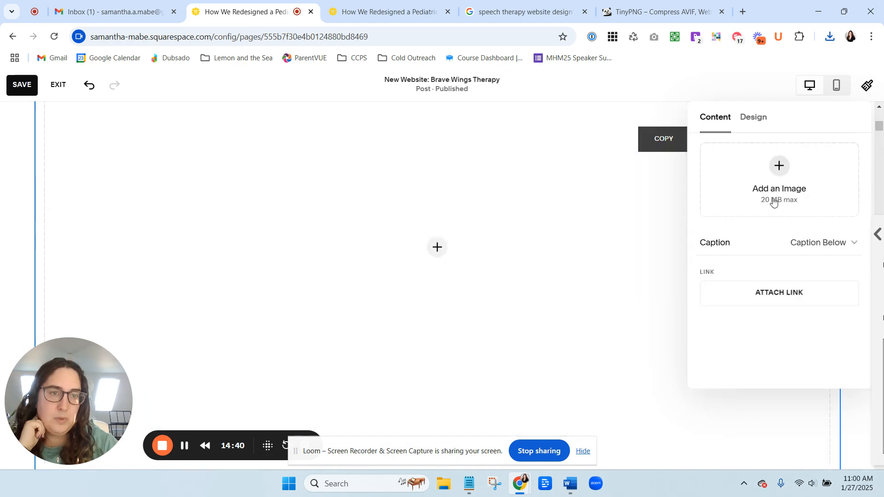
click(781, 178)
click(760, 200)
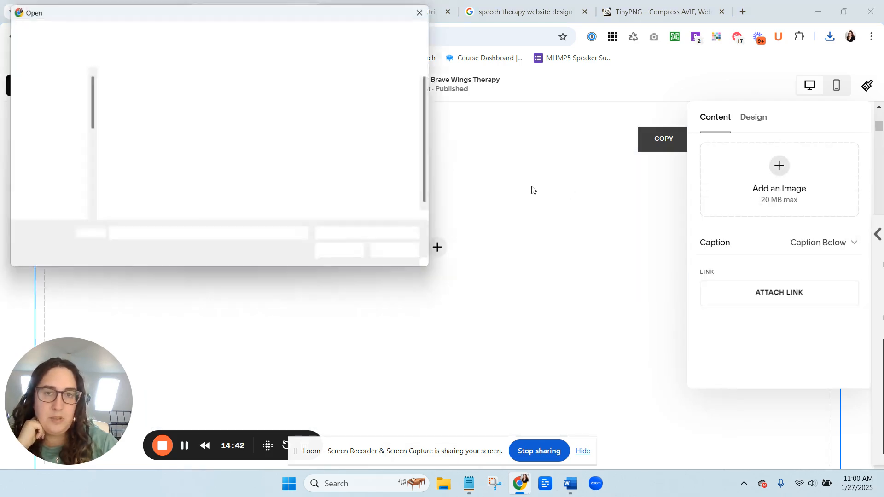
click(134, 180)
click(345, 254)
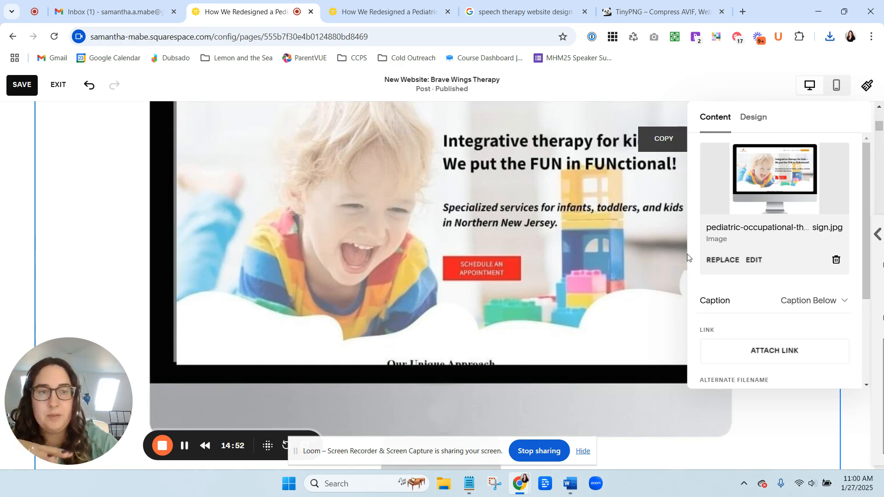
scroll(741, 259, down, 3)
scroll(770, 263, down, 1)
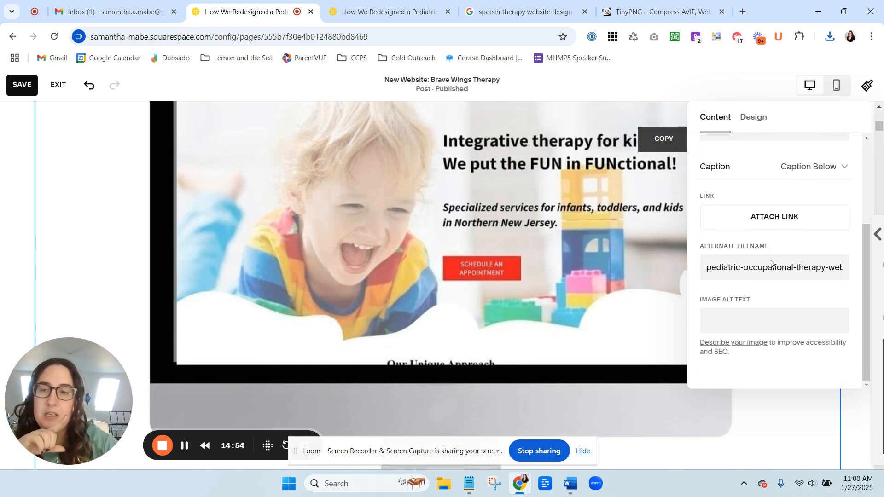